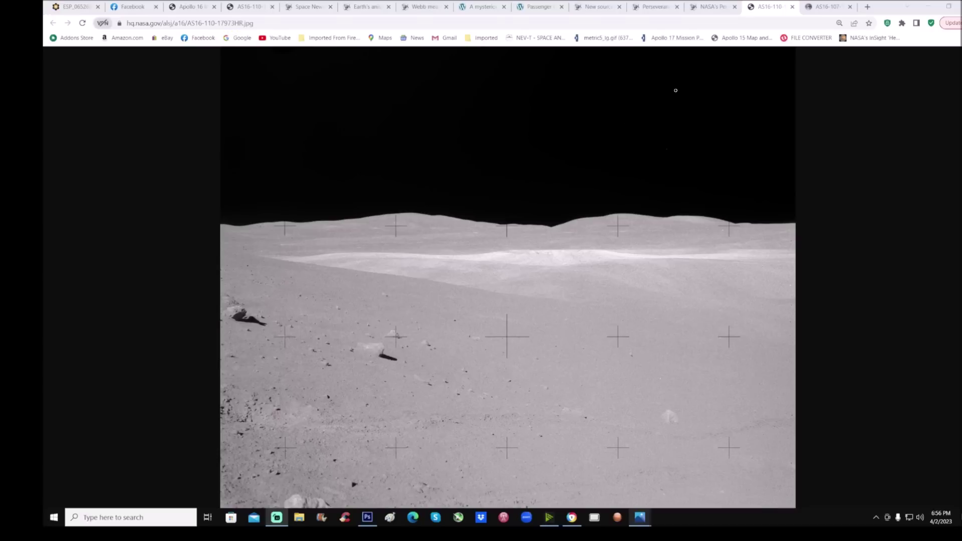
Flip between the wikiarchives gallery photo and the NASA AS16-110 photo tabs in Chrome.
{"action": "left_click", "coordinate": [829, 7]}
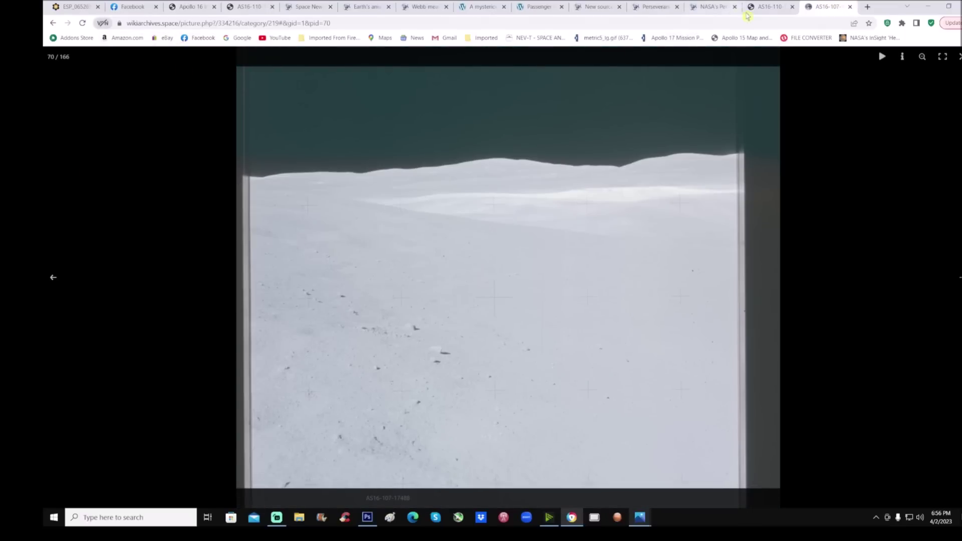
{"action": "left_click", "coordinate": [776, 8]}
{"action": "left_click", "coordinate": [829, 7]}
Advance the gallery to photo 71 of 166, enlarge it, and return to the Photoshop panorama.
{"action": "left_click", "coordinate": [947, 293]}
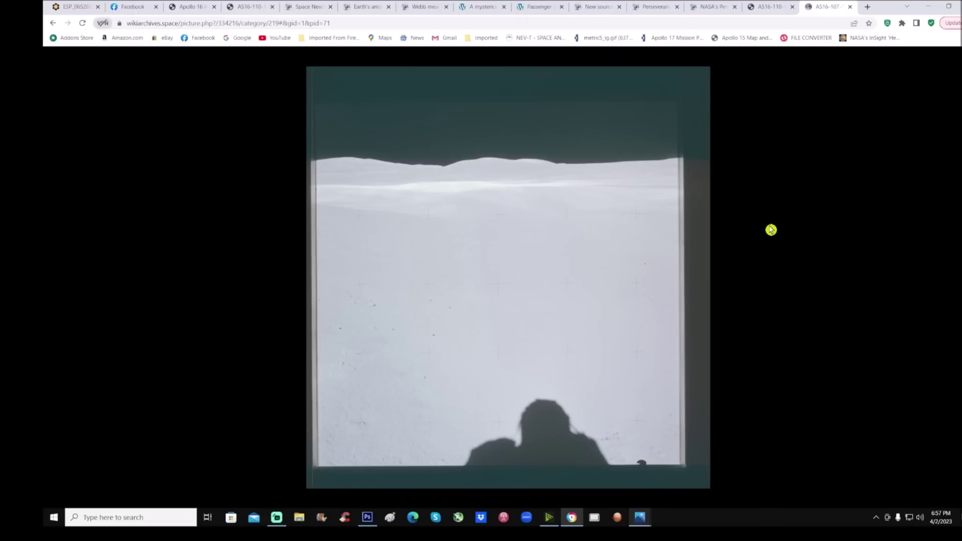
{"action": "left_click", "coordinate": [649, 185]}
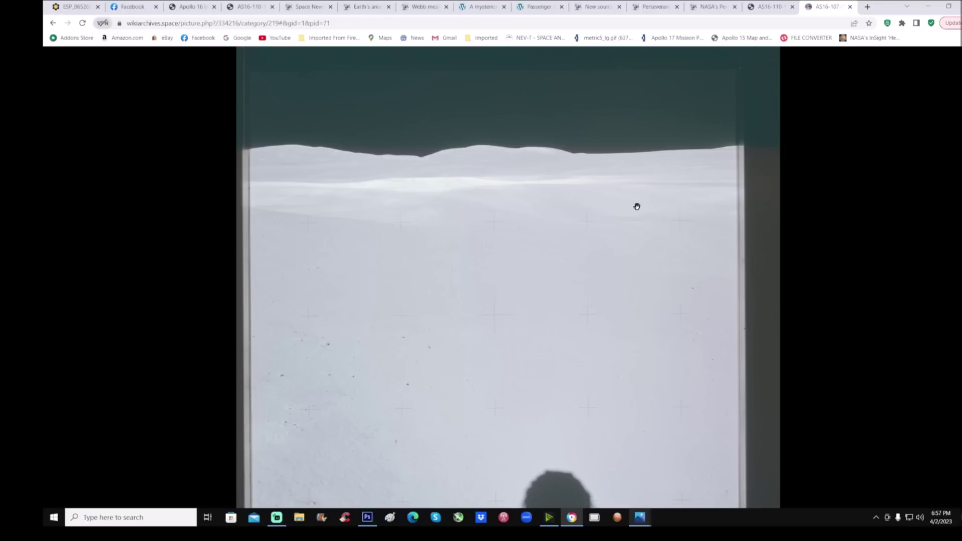
{"action": "left_click", "coordinate": [367, 517]}
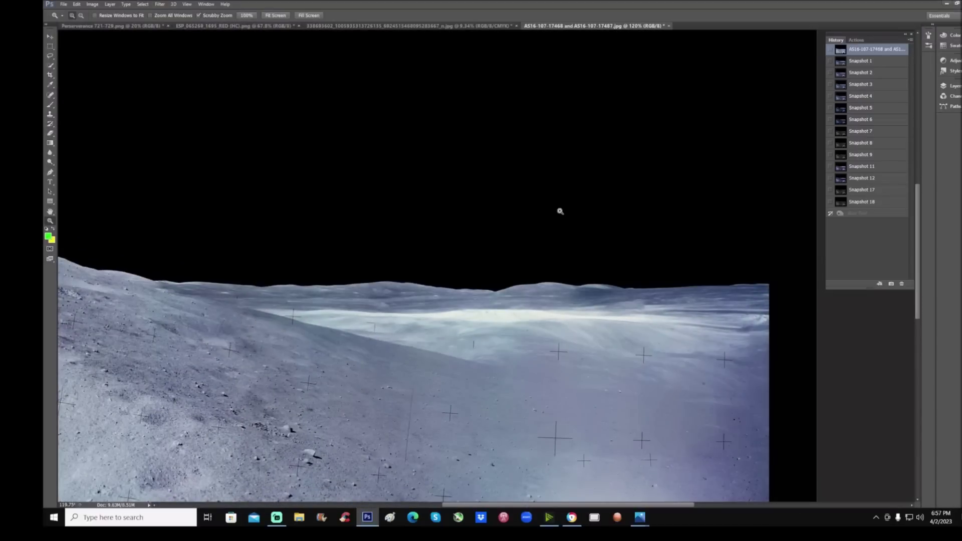
Zoom the panorama to 100% then 200% on the hillside and pan along the horizon.
{"action": "left_click_drag", "start_coordinate": [539, 206], "coordinate": [516, 232]}
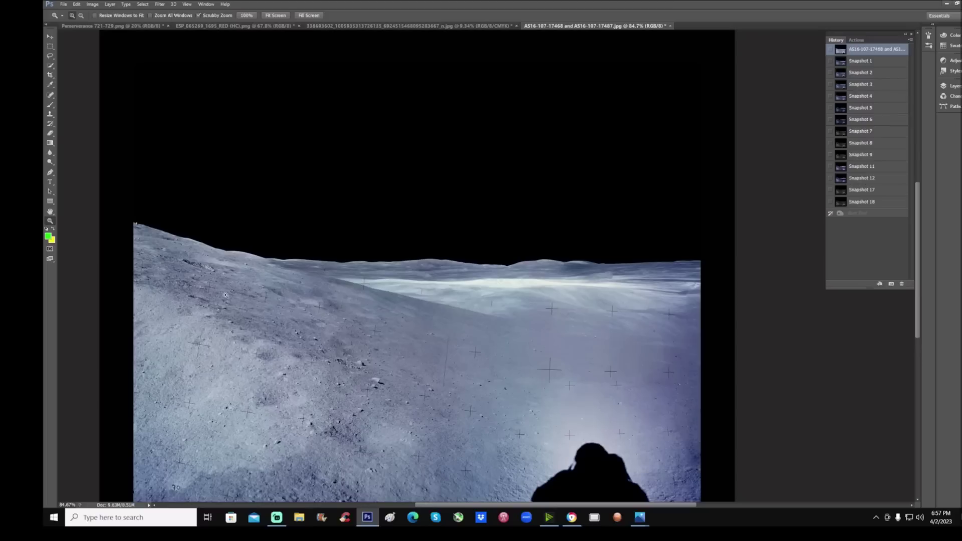
{"action": "left_click", "coordinate": [197, 339]}
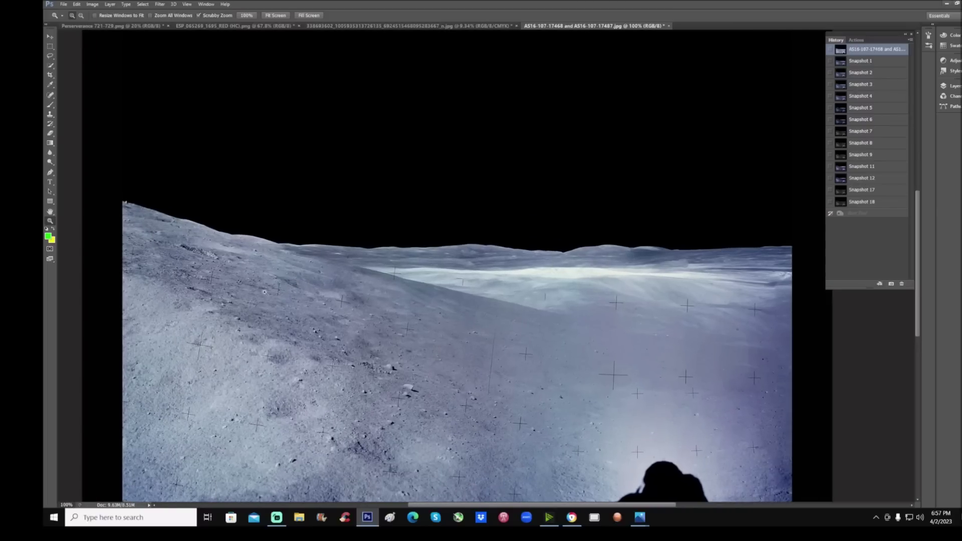
{"action": "left_click", "coordinate": [262, 303]}
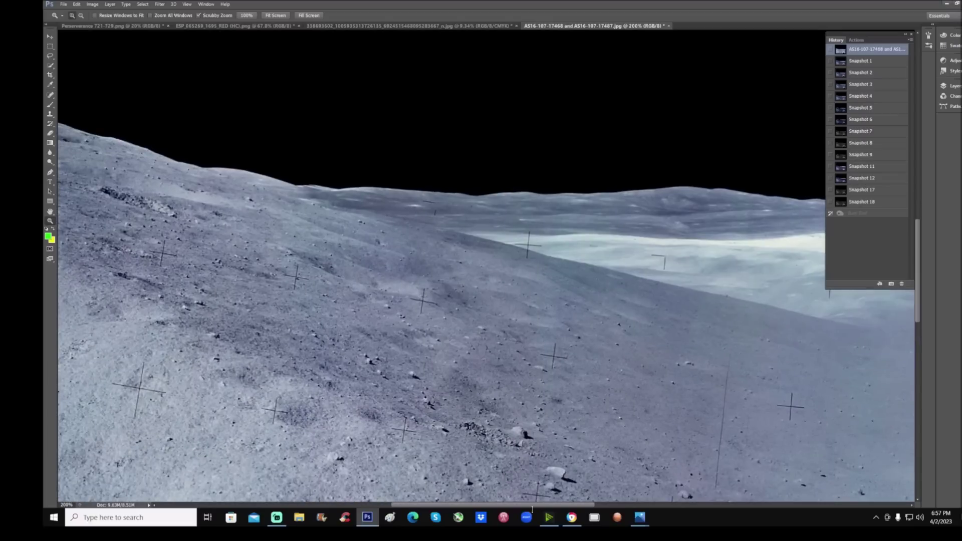
{"action": "left_click_drag", "start_coordinate": [551, 506], "coordinate": [656, 509]}
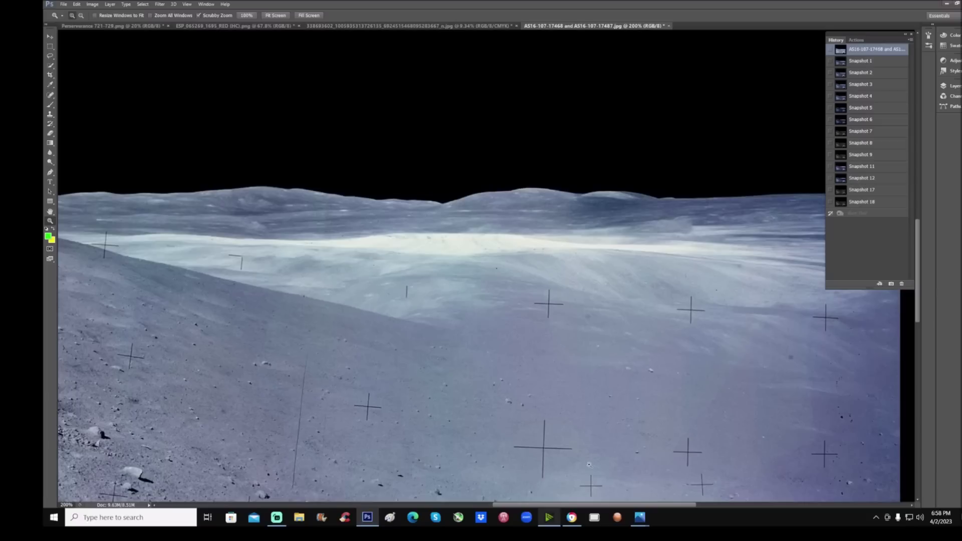
{"action": "scroll", "coordinate": [564, 172], "scroll_direction": "up", "scroll_amount": 5}
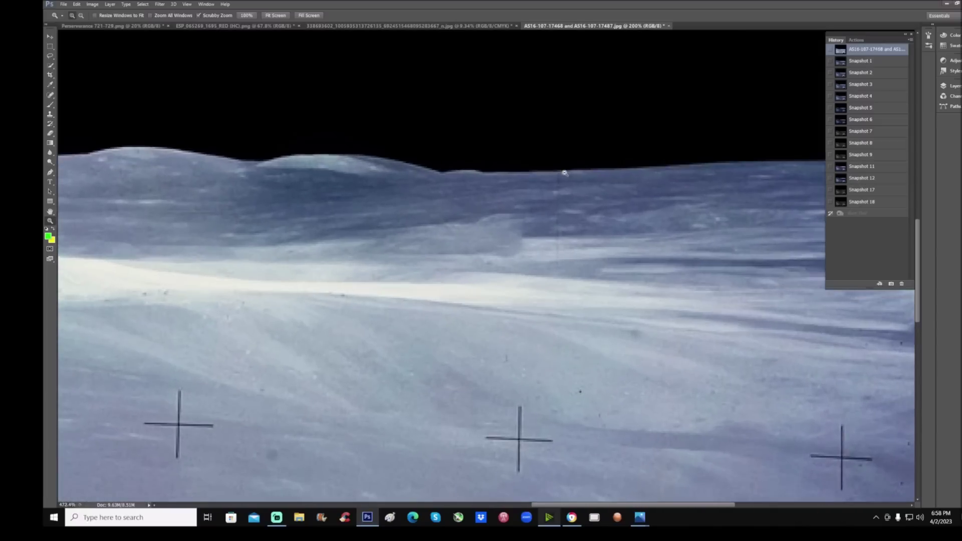
{"action": "scroll", "coordinate": [565, 173], "scroll_direction": "down", "scroll_amount": 1}
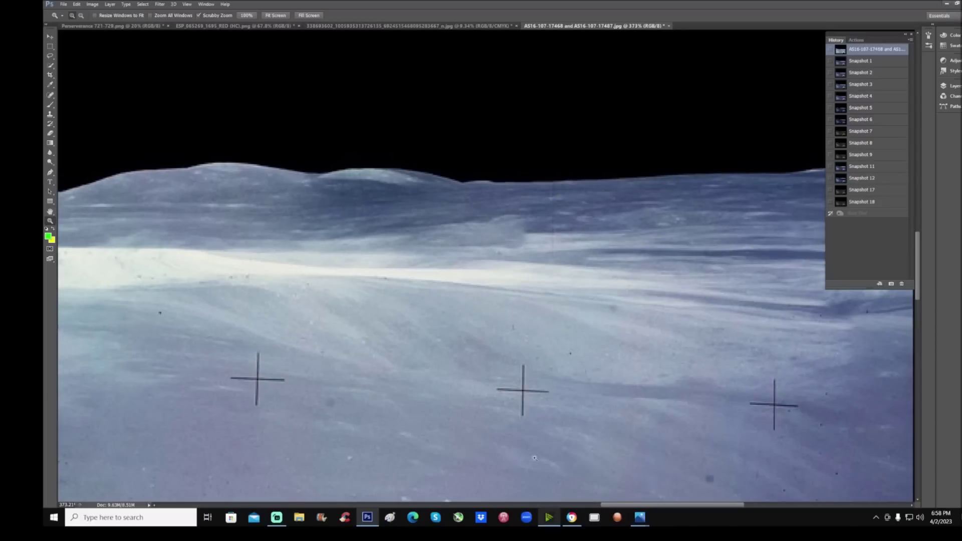
{"action": "left_click_drag", "start_coordinate": [623, 505], "coordinate": [615, 505]}
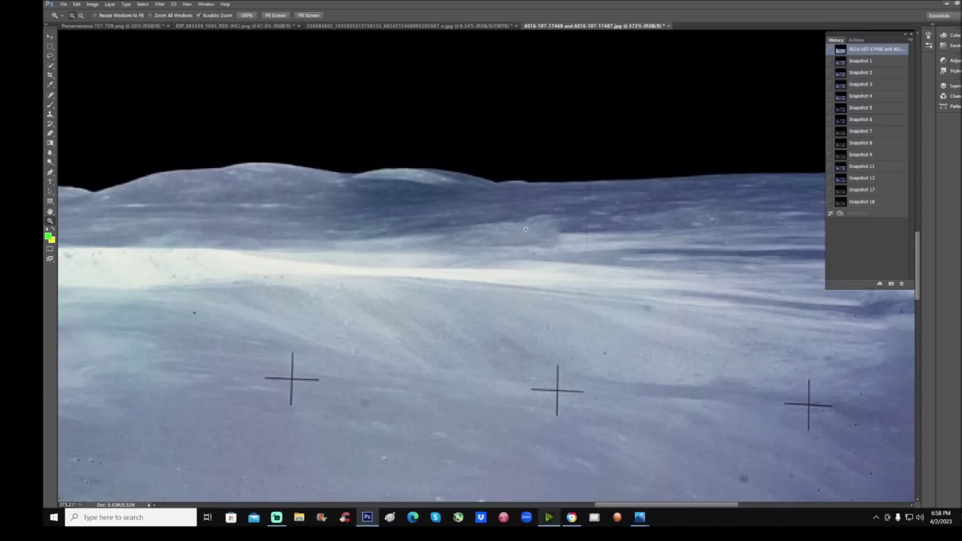
{"action": "scroll", "coordinate": [546, 235], "scroll_direction": "down", "scroll_amount": 1}
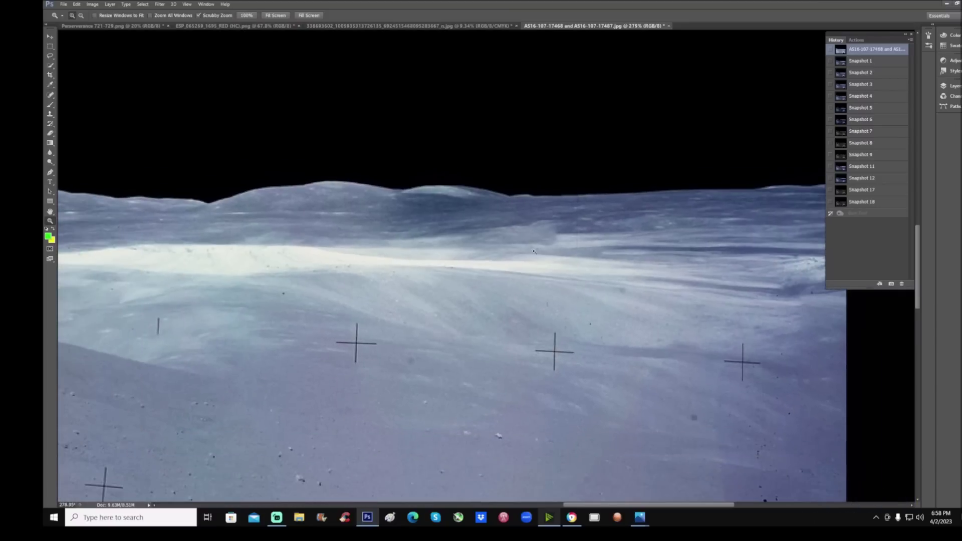
{"action": "scroll", "coordinate": [581, 273], "scroll_direction": "up", "scroll_amount": 2}
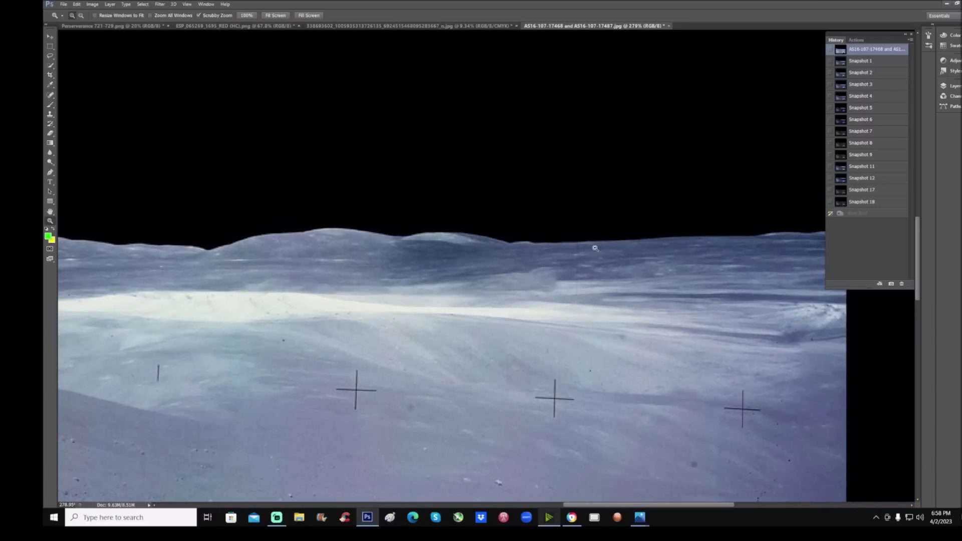
{"action": "left_click_drag", "start_coordinate": [639, 508], "coordinate": [579, 509]}
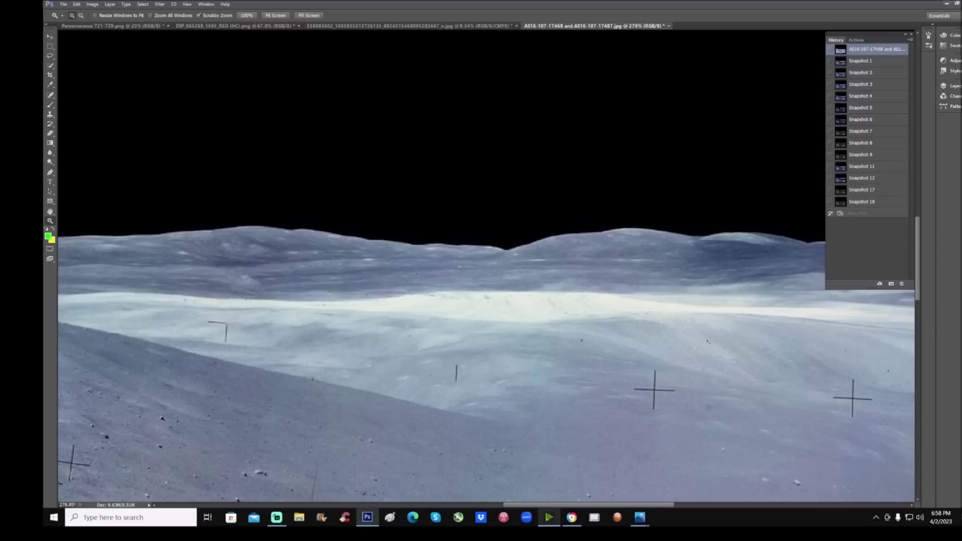
{"action": "left_click_drag", "start_coordinate": [599, 505], "coordinate": [650, 510]}
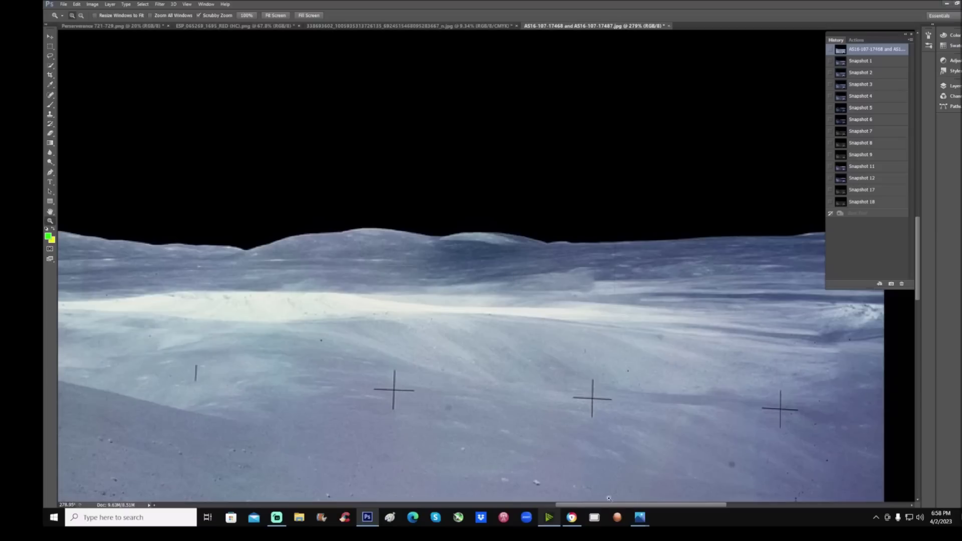
{"action": "left_click", "coordinate": [572, 517]}
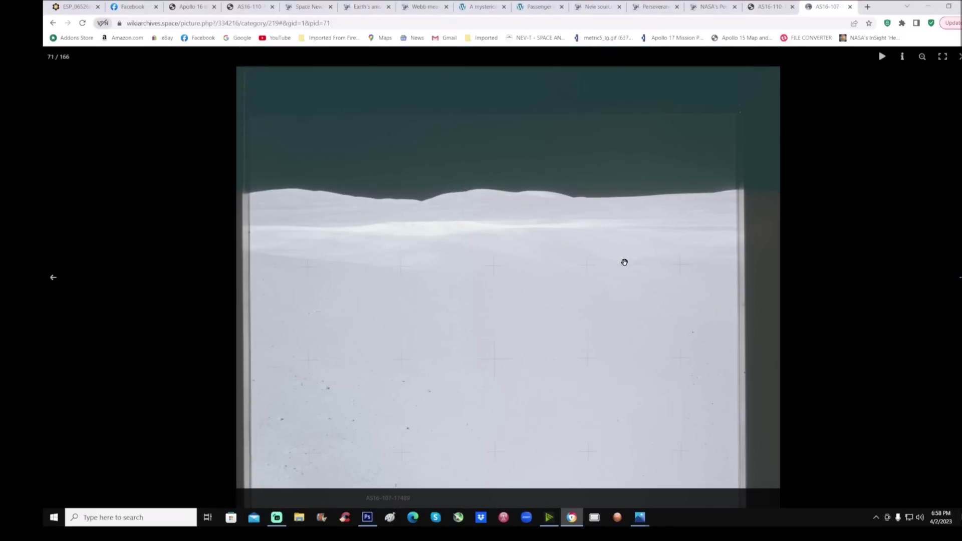
Enlarge the NASA AS16-110 photo to full size and shrink it back to fit.
{"action": "left_click", "coordinate": [764, 6]}
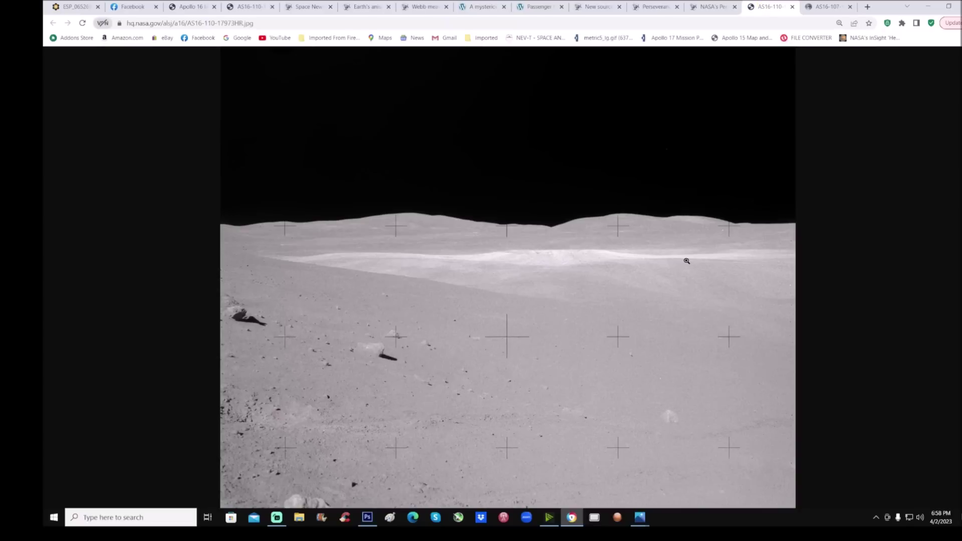
{"action": "left_click", "coordinate": [723, 303]}
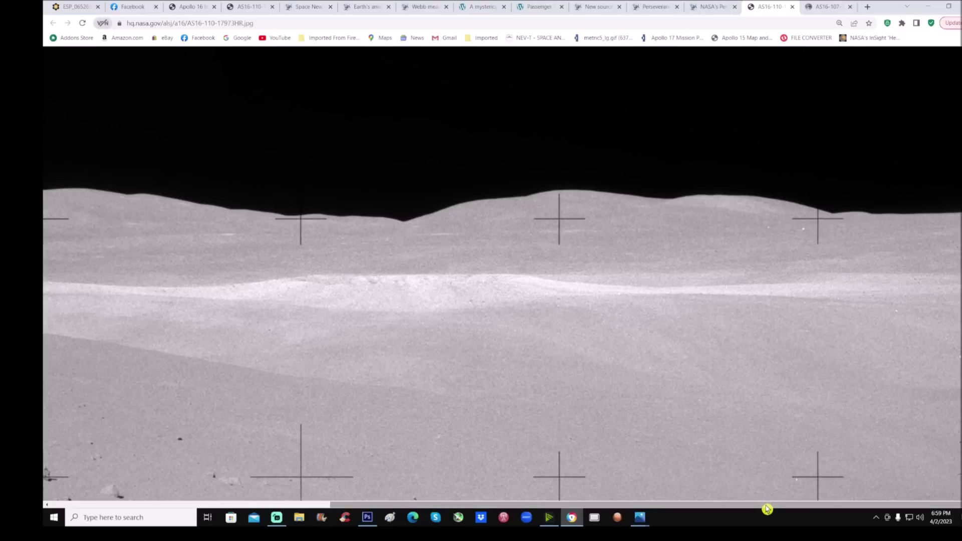
{"action": "left_click", "coordinate": [680, 354]}
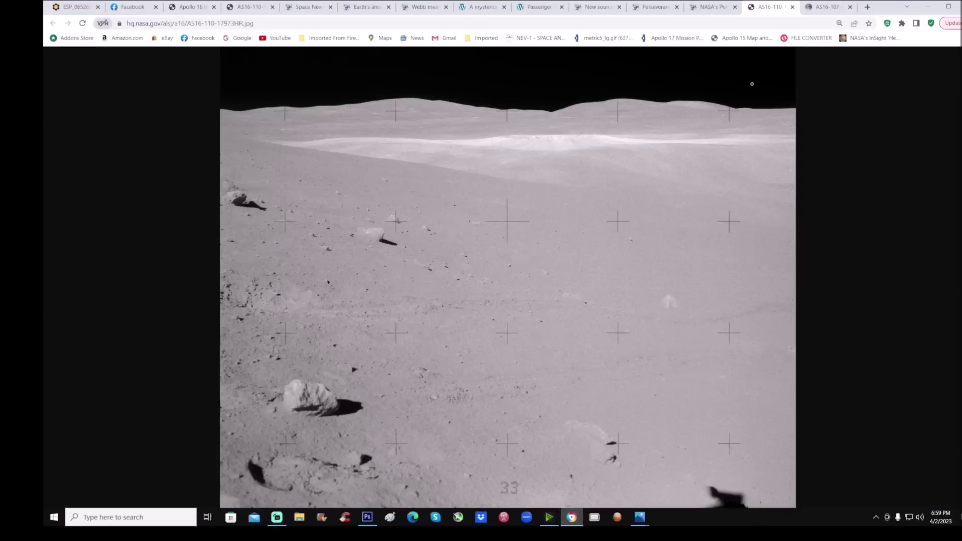
Flip the wikiarchives gallery between photos 70 and 71, then return to Photoshop.
{"action": "left_click", "coordinate": [816, 7]}
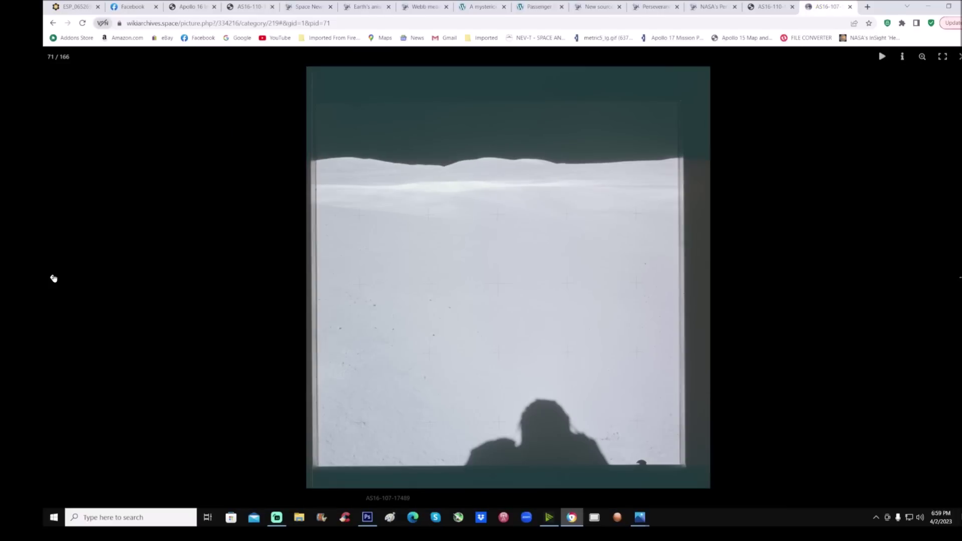
{"action": "left_click", "coordinate": [53, 278]}
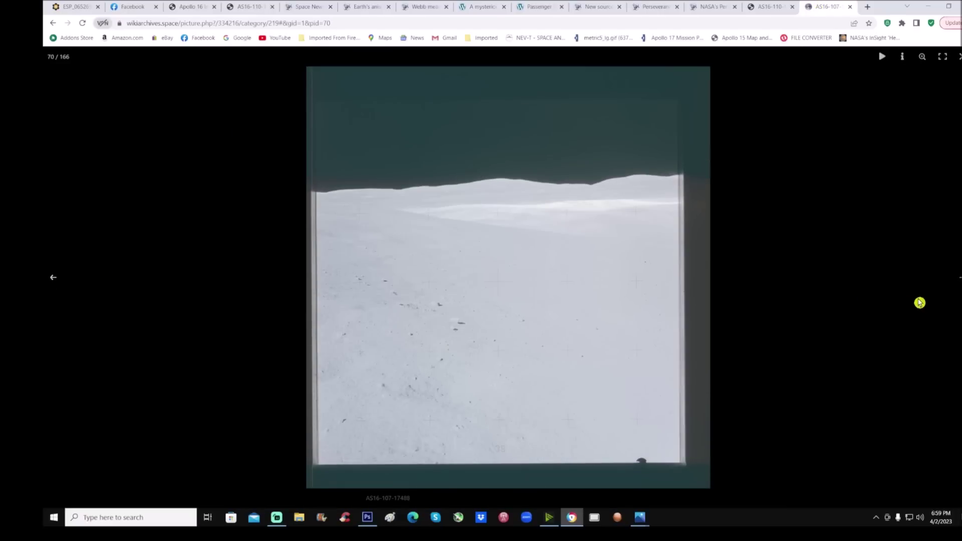
{"action": "left_click", "coordinate": [958, 279]}
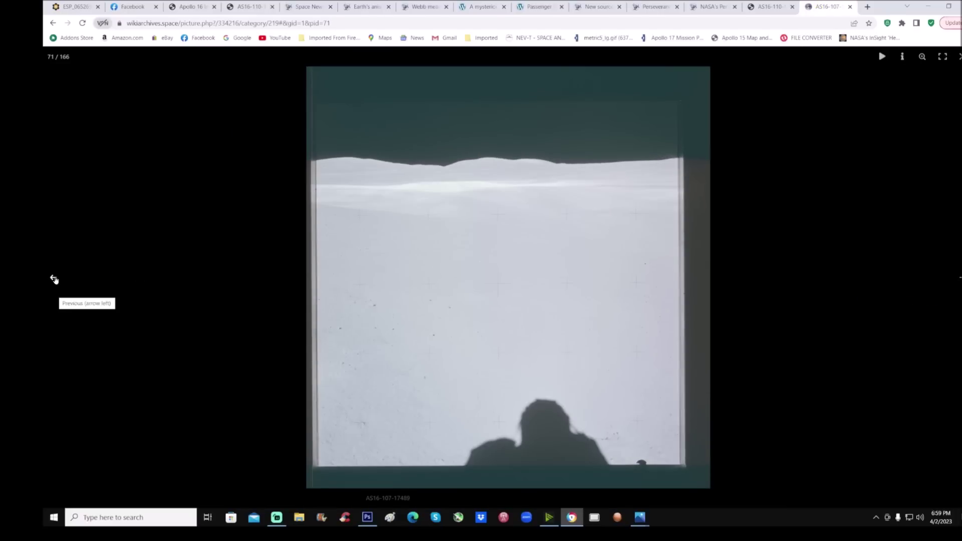
{"action": "left_click", "coordinate": [56, 279]}
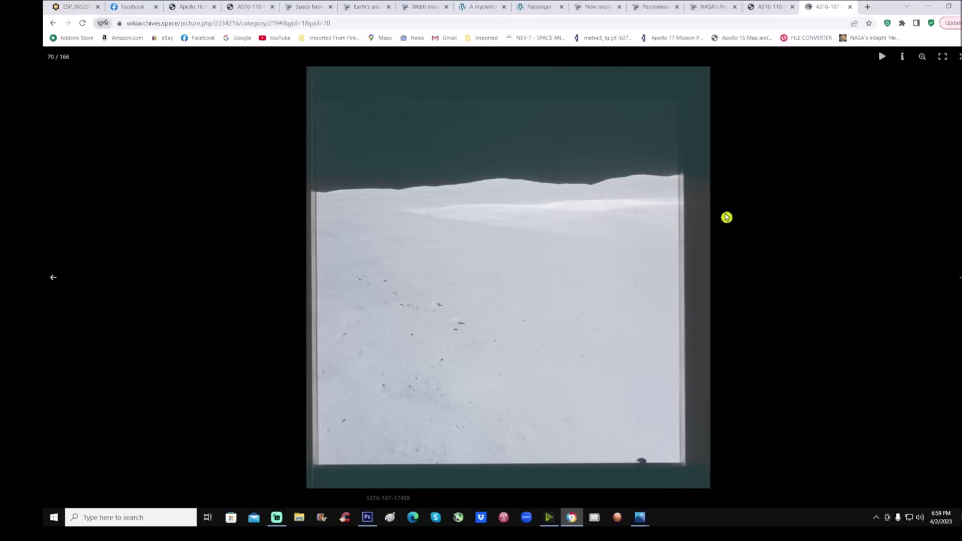
{"action": "left_click", "coordinate": [367, 517]}
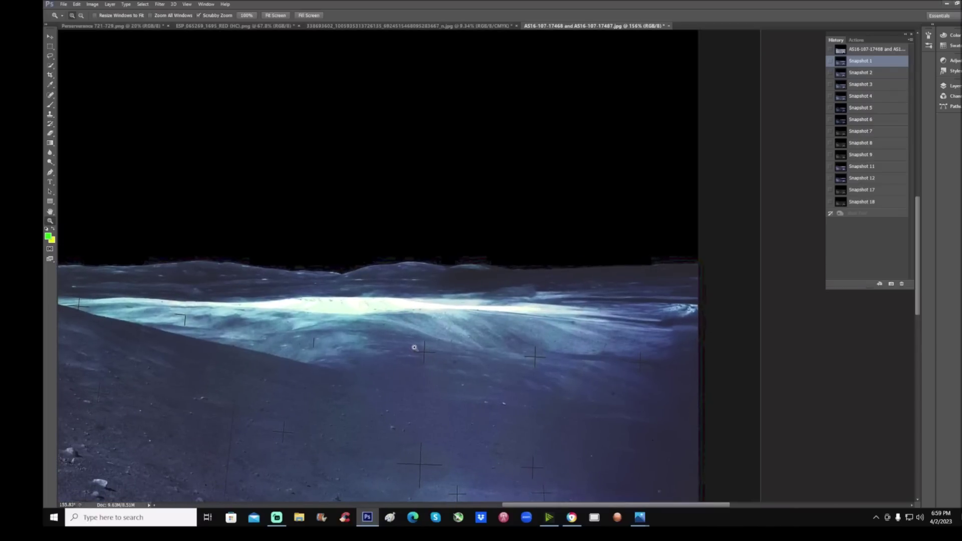
With the green brush, circle the bright crater band, zoom to 200%, and add an arrow and line.
{"action": "left_click_drag", "start_coordinate": [595, 506], "coordinate": [545, 507]}
{"action": "key", "text": "b"}
{"action": "mouse_move", "coordinate": [439, 294]}
{"action": "left_mouse_down"}
{"action": "mouse_move", "coordinate": [371, 278]}
{"action": "mouse_move", "coordinate": [434, 290]}
{"action": "left_mouse_up"}
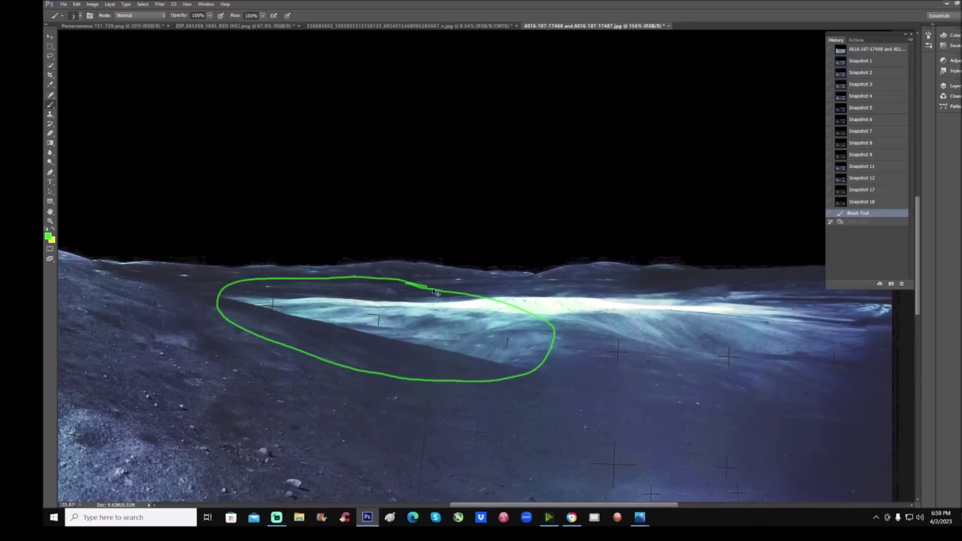
{"action": "key", "text": "ctrl+plus"}
{"action": "mouse_move", "coordinate": [403, 397]}
{"action": "left_mouse_down"}
{"action": "mouse_move", "coordinate": [413, 368]}
{"action": "mouse_move", "coordinate": [399, 376]}
{"action": "mouse_move", "coordinate": [417, 373]}
{"action": "left_mouse_up"}
{"action": "left_click_drag", "start_coordinate": [331, 342], "coordinate": [390, 345]}
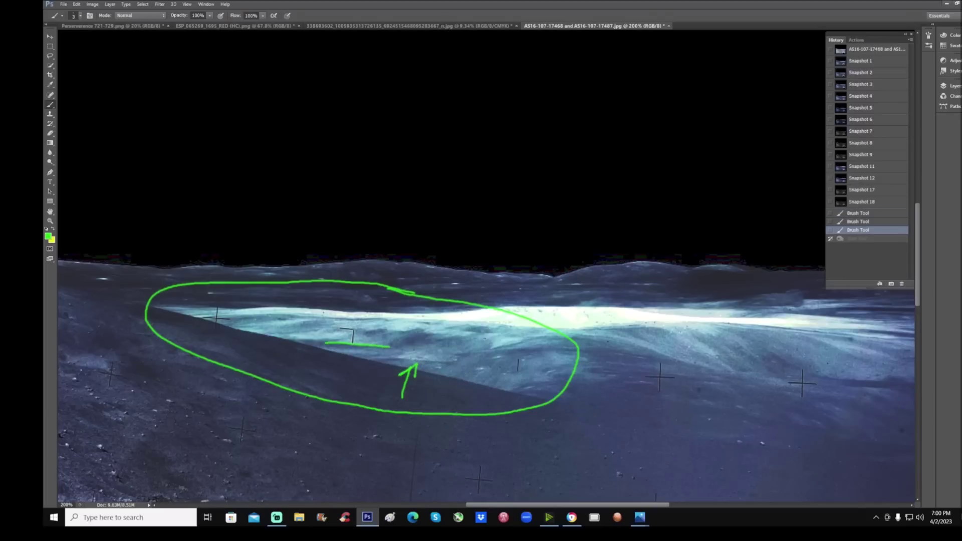
Paint two green downward arrows at the band's left end plus marks to their left and right.
{"action": "mouse_move", "coordinate": [236, 243]}
{"action": "left_mouse_down"}
{"action": "mouse_move", "coordinate": [231, 288]}
{"action": "mouse_move", "coordinate": [254, 287]}
{"action": "left_mouse_up"}
{"action": "mouse_move", "coordinate": [302, 249]}
{"action": "left_mouse_down"}
{"action": "mouse_move", "coordinate": [289, 310]}
{"action": "mouse_move", "coordinate": [300, 301]}
{"action": "mouse_move", "coordinate": [270, 321]}
{"action": "mouse_move", "coordinate": [326, 327]}
{"action": "left_mouse_up"}
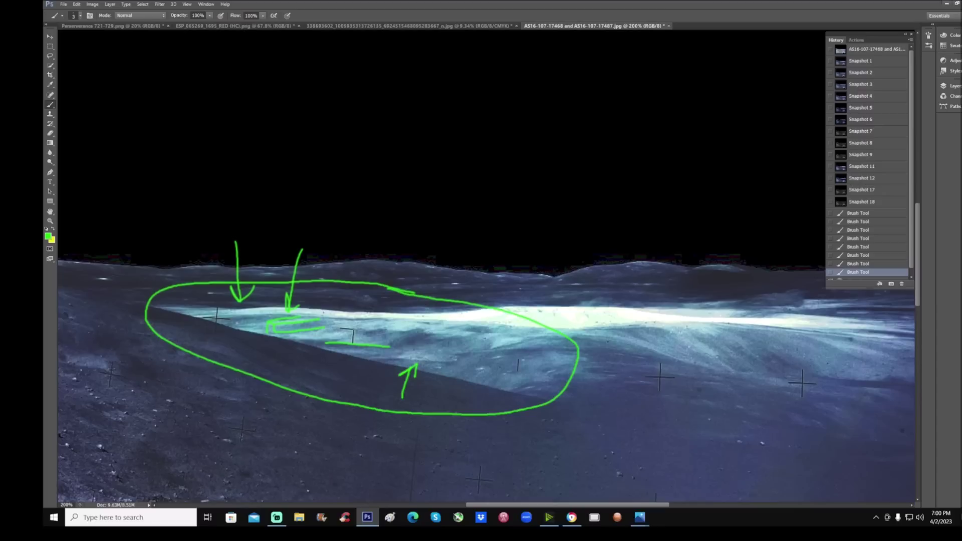
{"action": "left_click_drag", "start_coordinate": [224, 324], "coordinate": [265, 326]}
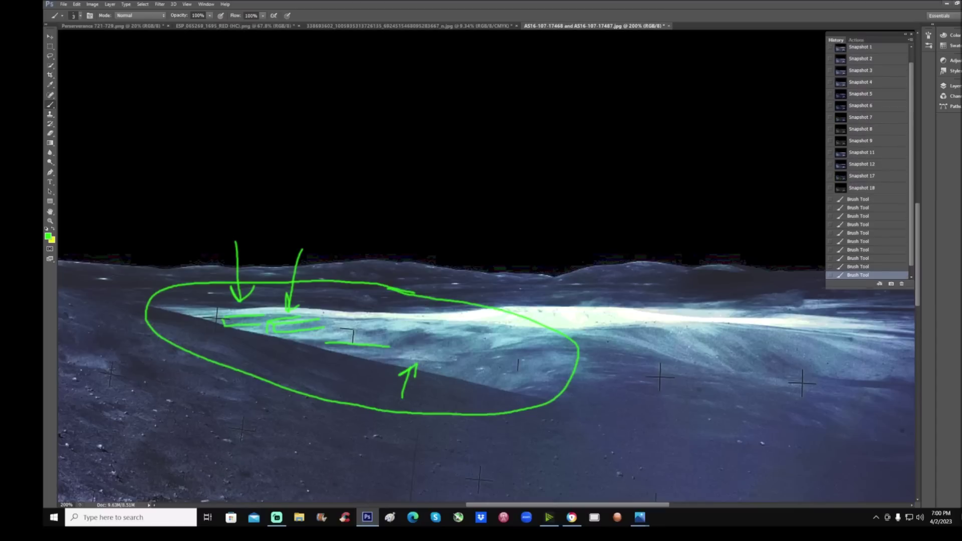
{"action": "left_click_drag", "start_coordinate": [386, 330], "coordinate": [411, 331]}
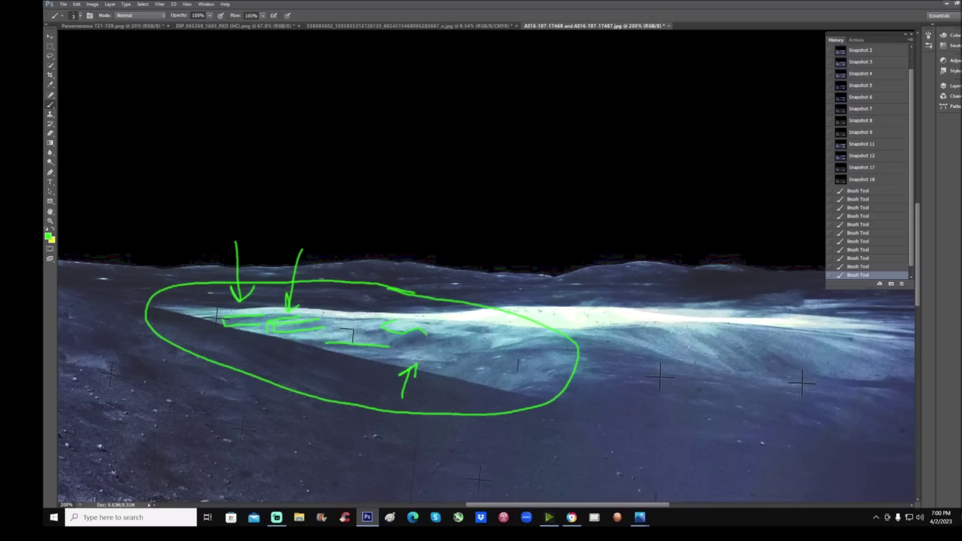
Move to the right end of the panorama, loop a horizon patch in green, and zoom in there.
{"action": "scroll", "coordinate": [481, 351], "scroll_direction": "right", "scroll_amount": 5}
{"action": "mouse_move", "coordinate": [634, 268]}
{"action": "left_mouse_down"}
{"action": "mouse_move", "coordinate": [566, 275]}
{"action": "mouse_move", "coordinate": [635, 323]}
{"action": "mouse_move", "coordinate": [614, 263]}
{"action": "left_mouse_up"}
{"action": "left_click_drag", "start_coordinate": [667, 505], "coordinate": [707, 507]}
{"action": "key", "text": "ctrl+plus"}
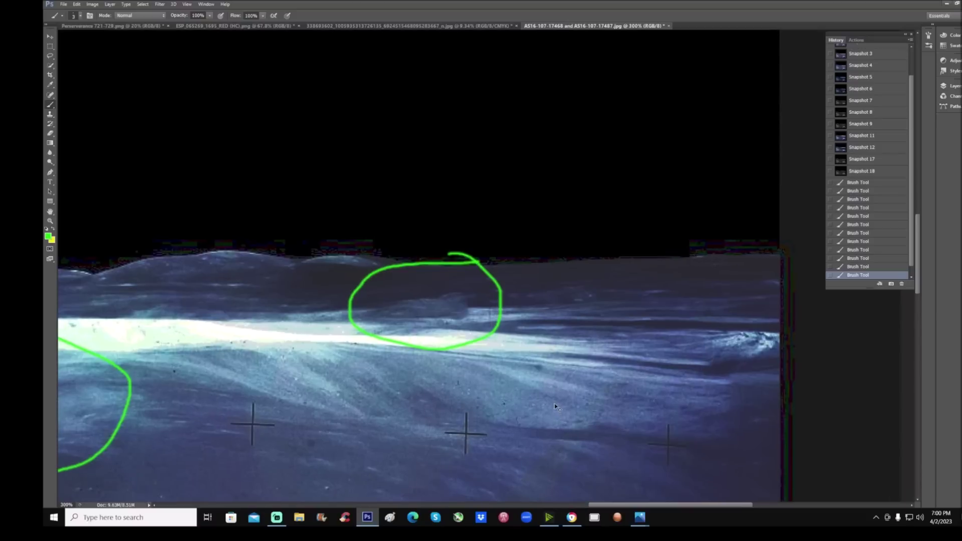
{"action": "scroll", "coordinate": [421, 366], "scroll_direction": "down", "scroll_amount": 1}
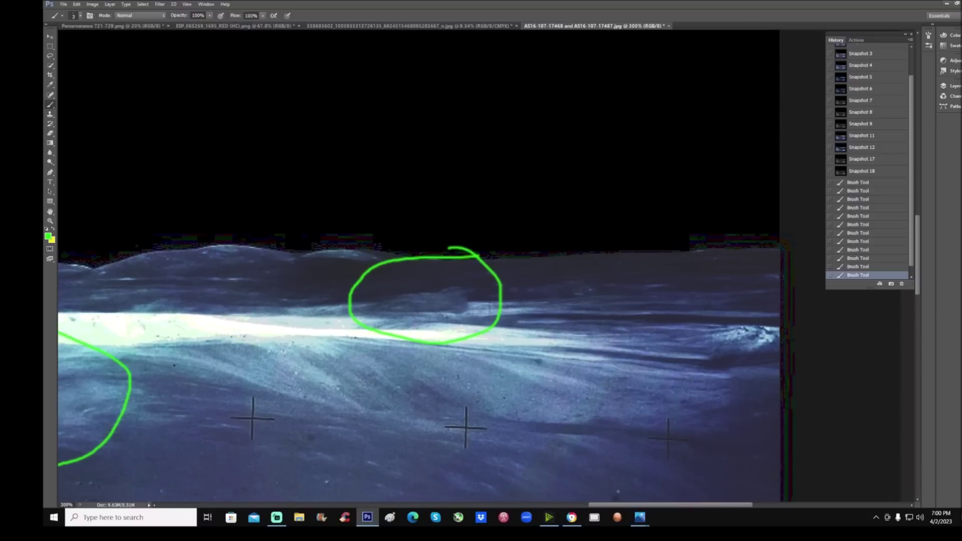
{"action": "left_click_drag", "start_coordinate": [623, 504], "coordinate": [608, 504]}
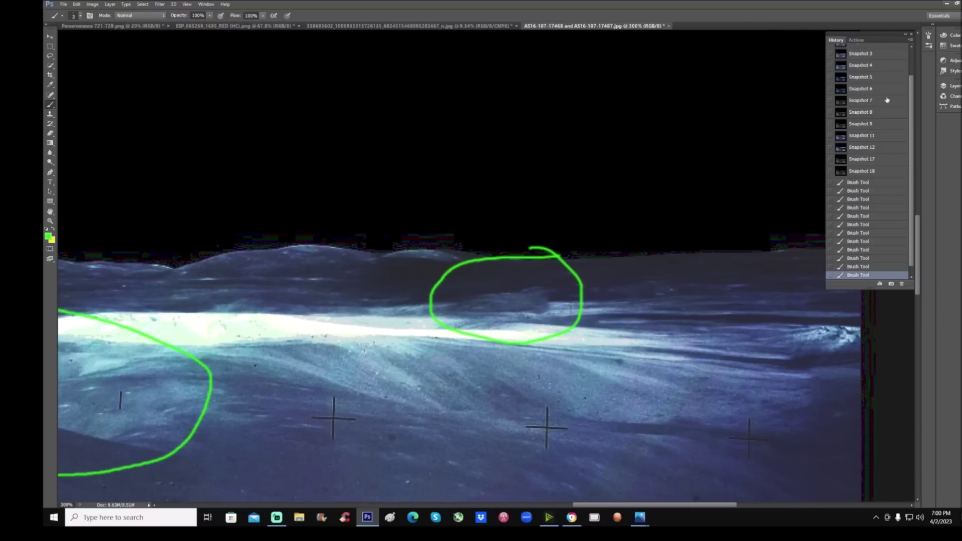
{"action": "scroll", "coordinate": [886, 100], "scroll_direction": "up", "scroll_amount": 3}
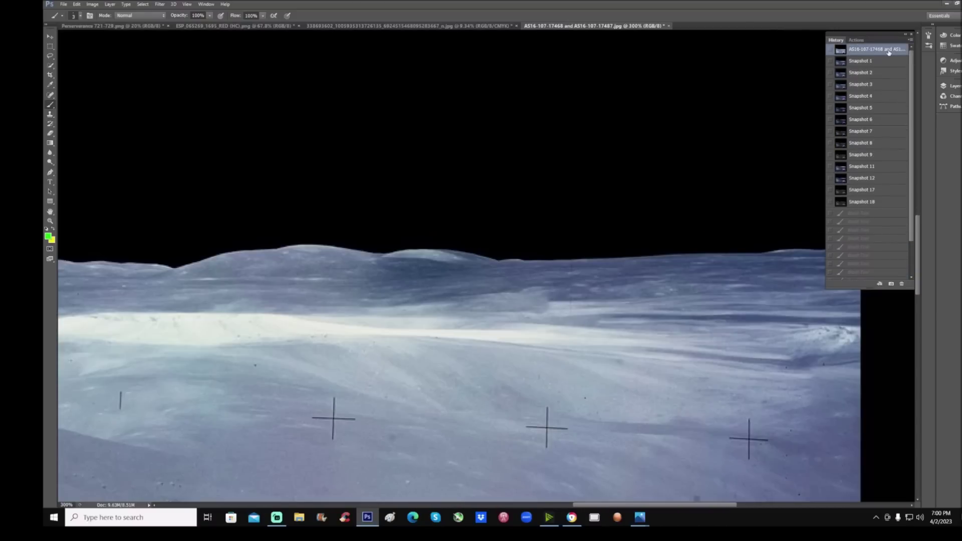
Compare the darker snapshot with the original image, trying a green loop on the mid-ground slope.
{"action": "left_click", "coordinate": [889, 60]}
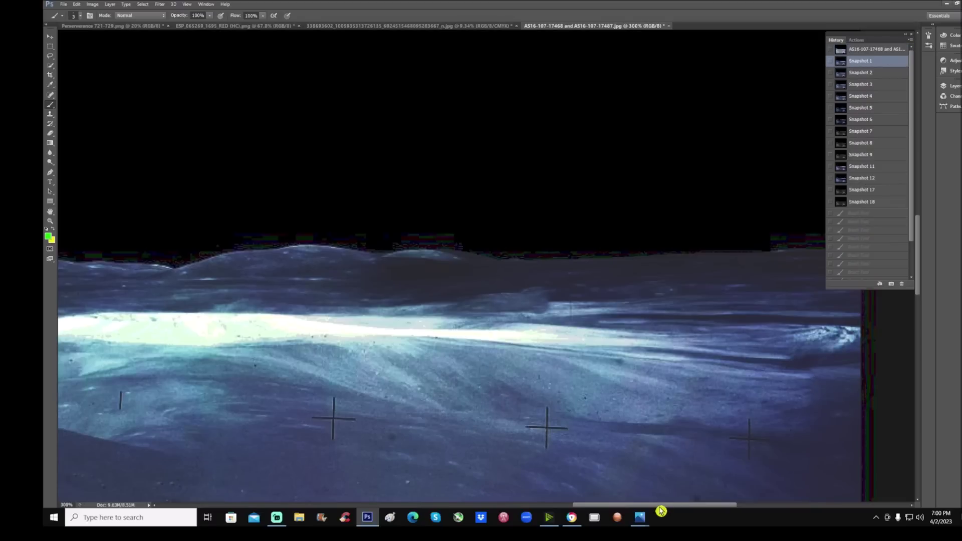
{"action": "scroll", "coordinate": [695, 399], "scroll_direction": "left", "scroll_amount": 8}
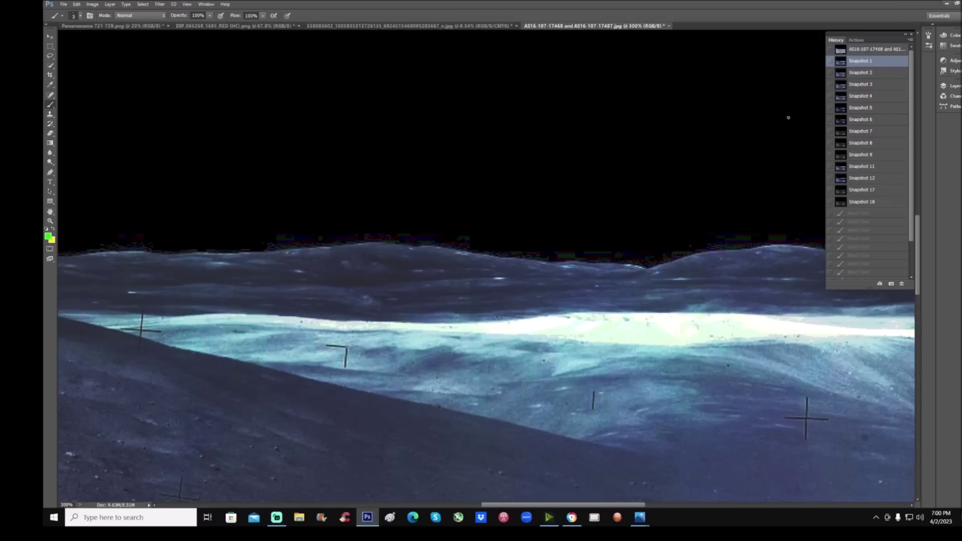
{"action": "left_click", "coordinate": [888, 50]}
{"action": "mouse_move", "coordinate": [299, 284]}
{"action": "left_mouse_down"}
{"action": "mouse_move", "coordinate": [237, 287]}
{"action": "mouse_move", "coordinate": [386, 455]}
{"action": "mouse_move", "coordinate": [483, 296]}
{"action": "mouse_move", "coordinate": [295, 283]}
{"action": "left_mouse_up"}
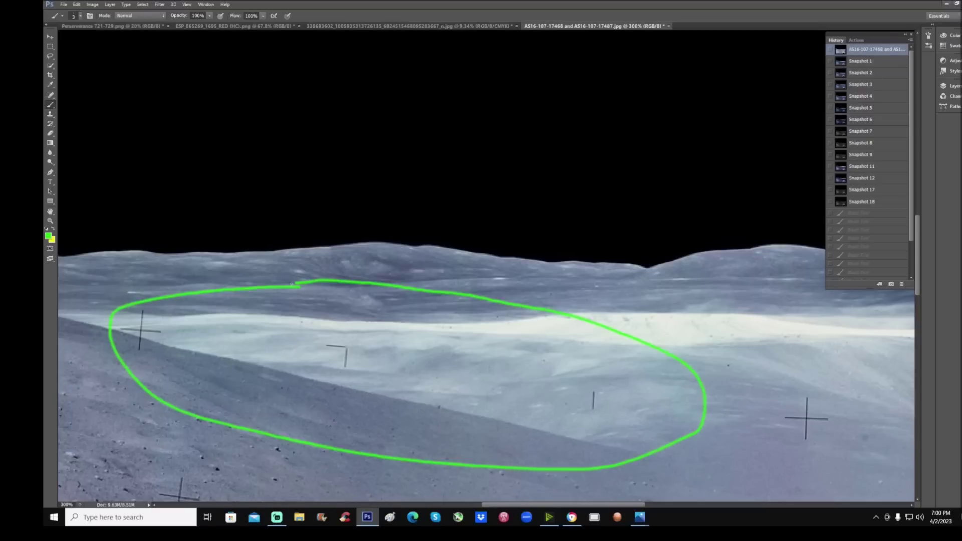
{"action": "left_click", "coordinate": [878, 62]}
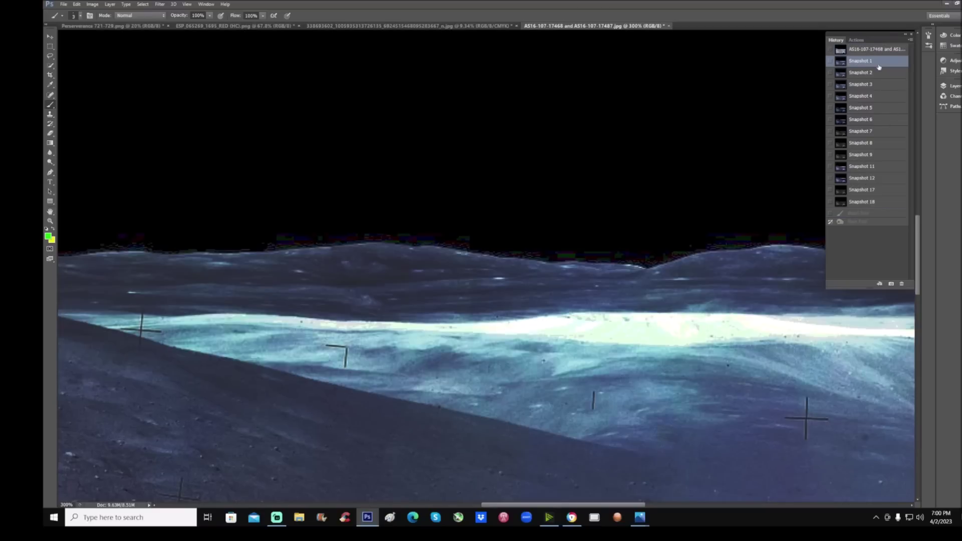
{"action": "left_click", "coordinate": [879, 50]}
On Snapshot 3, loop the middle, right and left of the bright band, then revert to Snapshot 4.
{"action": "left_click", "coordinate": [872, 84]}
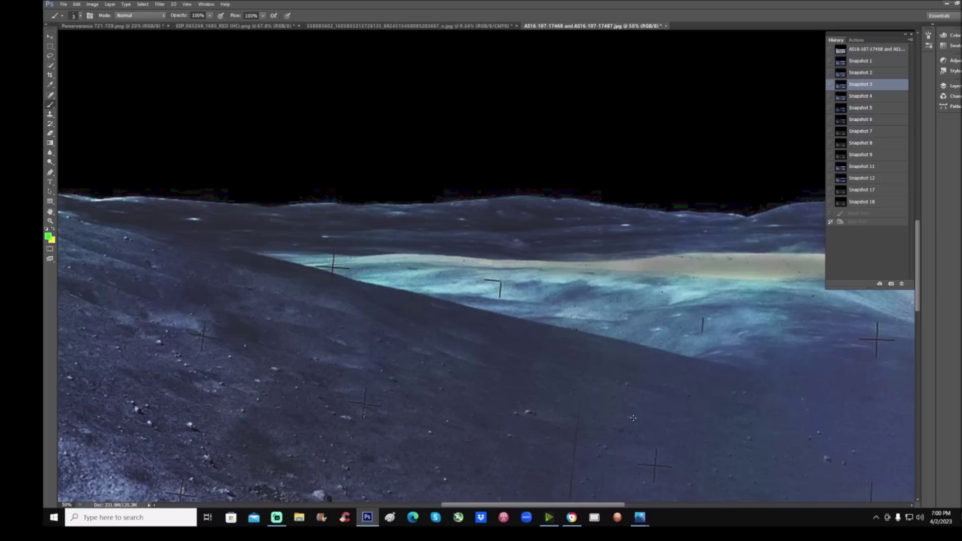
{"action": "left_click_drag", "start_coordinate": [600, 508], "coordinate": [661, 509]}
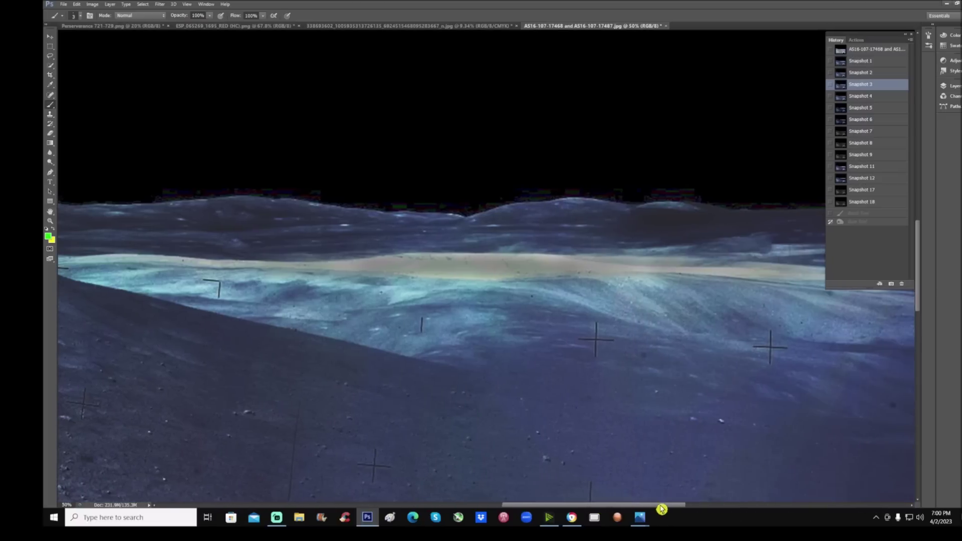
{"action": "mouse_move", "coordinate": [399, 236]}
{"action": "left_mouse_down"}
{"action": "mouse_move", "coordinate": [331, 263]}
{"action": "mouse_move", "coordinate": [576, 300]}
{"action": "mouse_move", "coordinate": [396, 231]}
{"action": "left_mouse_up"}
{"action": "mouse_move", "coordinate": [761, 208]}
{"action": "left_mouse_down"}
{"action": "mouse_move", "coordinate": [666, 238]}
{"action": "mouse_move", "coordinate": [797, 238]}
{"action": "mouse_move", "coordinate": [728, 210]}
{"action": "left_mouse_up"}
{"action": "mouse_move", "coordinate": [194, 235]}
{"action": "left_mouse_down"}
{"action": "mouse_move", "coordinate": [79, 253]}
{"action": "mouse_move", "coordinate": [389, 359]}
{"action": "mouse_move", "coordinate": [338, 254]}
{"action": "mouse_move", "coordinate": [175, 235]}
{"action": "left_mouse_up"}
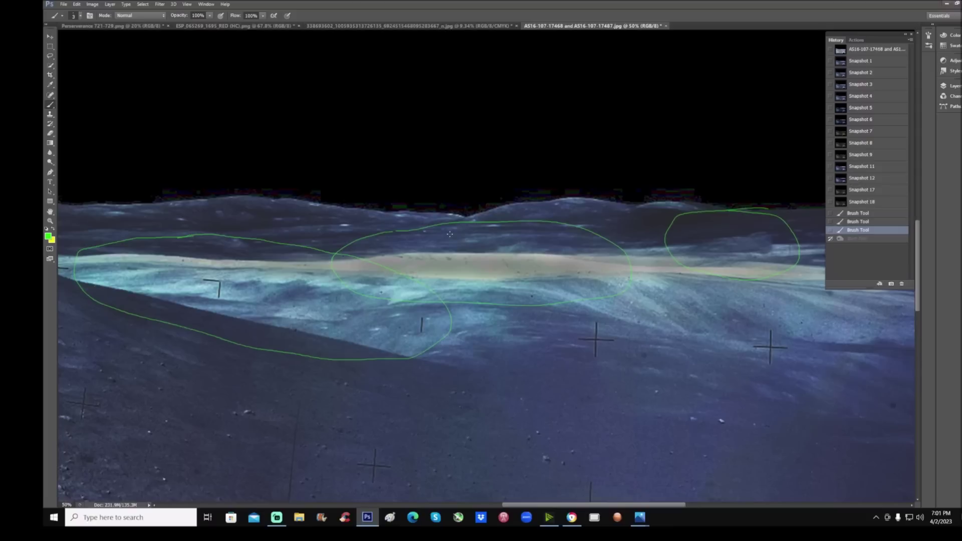
{"action": "left_click", "coordinate": [869, 98]}
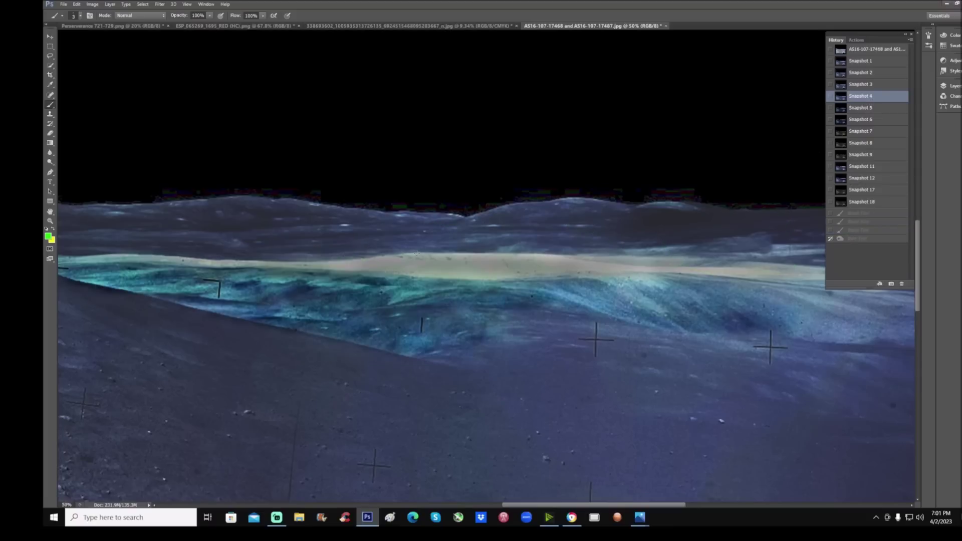
Paint a green arrow down at the band and strokes on its surface, then revert to Snapshot 5.
{"action": "mouse_move", "coordinate": [455, 160]}
{"action": "left_mouse_down"}
{"action": "mouse_move", "coordinate": [448, 235]}
{"action": "mouse_move", "coordinate": [464, 219]}
{"action": "left_mouse_up"}
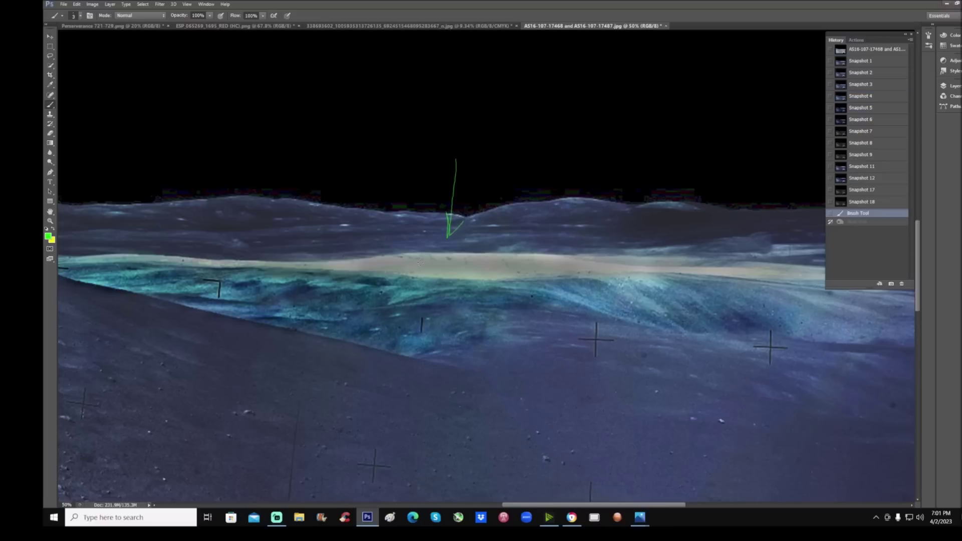
{"action": "left_click_drag", "start_coordinate": [416, 258], "coordinate": [370, 271]}
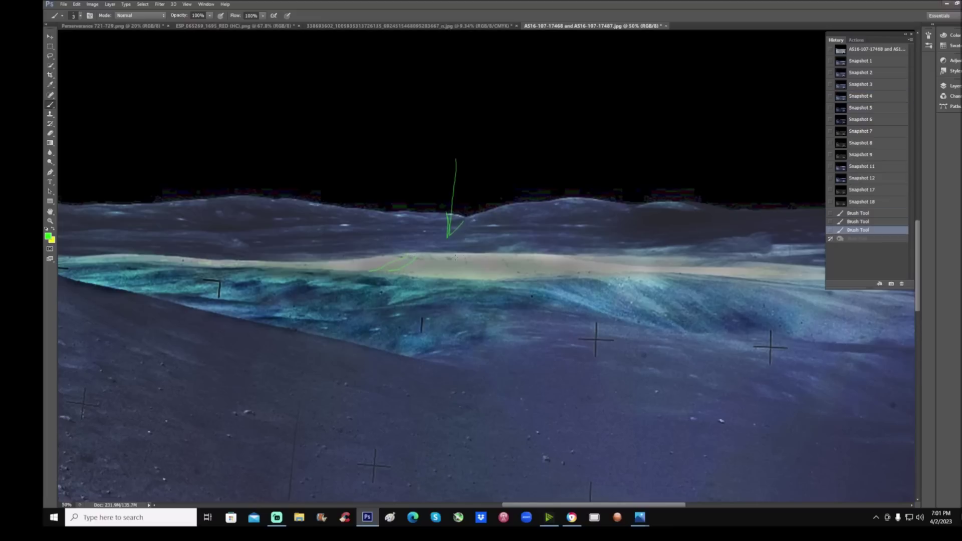
{"action": "left_click_drag", "start_coordinate": [478, 272], "coordinate": [493, 278]}
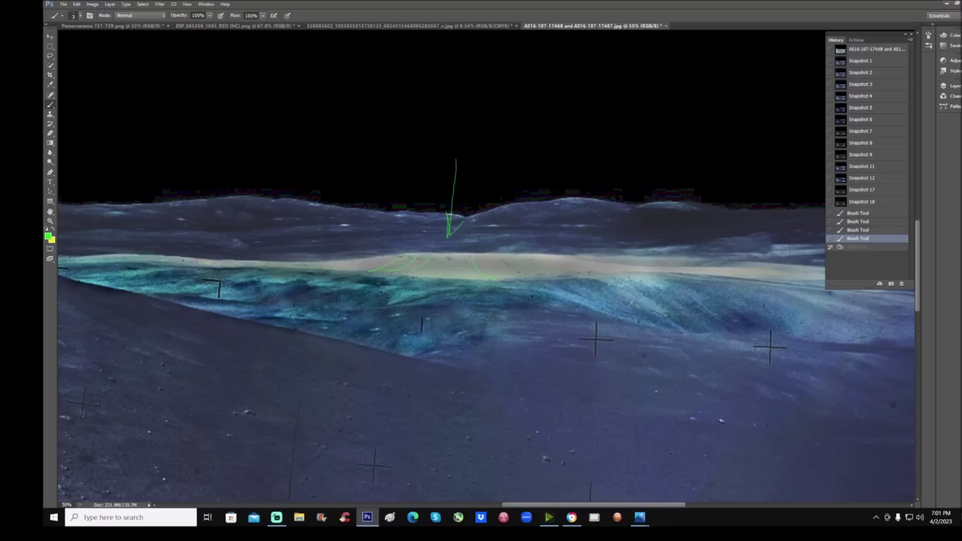
{"action": "left_click", "coordinate": [886, 108]}
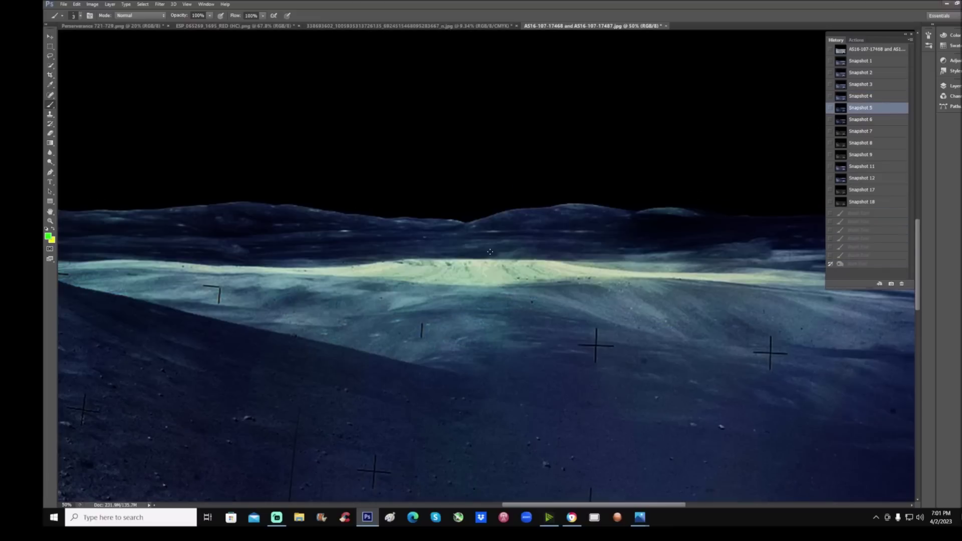
Add green pointer lines, downward arrows at the band, an upward arrow, and a line along the ridge.
{"action": "mouse_move", "coordinate": [430, 266]}
{"action": "left_mouse_down"}
{"action": "mouse_move", "coordinate": [418, 279]}
{"action": "mouse_move", "coordinate": [536, 256]}
{"action": "mouse_move", "coordinate": [540, 244]}
{"action": "mouse_move", "coordinate": [506, 252]}
{"action": "mouse_move", "coordinate": [509, 242]}
{"action": "left_mouse_up"}
{"action": "left_click", "coordinate": [529, 195]}
{"action": "left_click", "coordinate": [534, 241], "text": "shift"}
{"action": "mouse_move", "coordinate": [442, 233]}
{"action": "left_mouse_down"}
{"action": "mouse_move", "coordinate": [439, 254]}
{"action": "mouse_move", "coordinate": [456, 248]}
{"action": "left_mouse_up"}
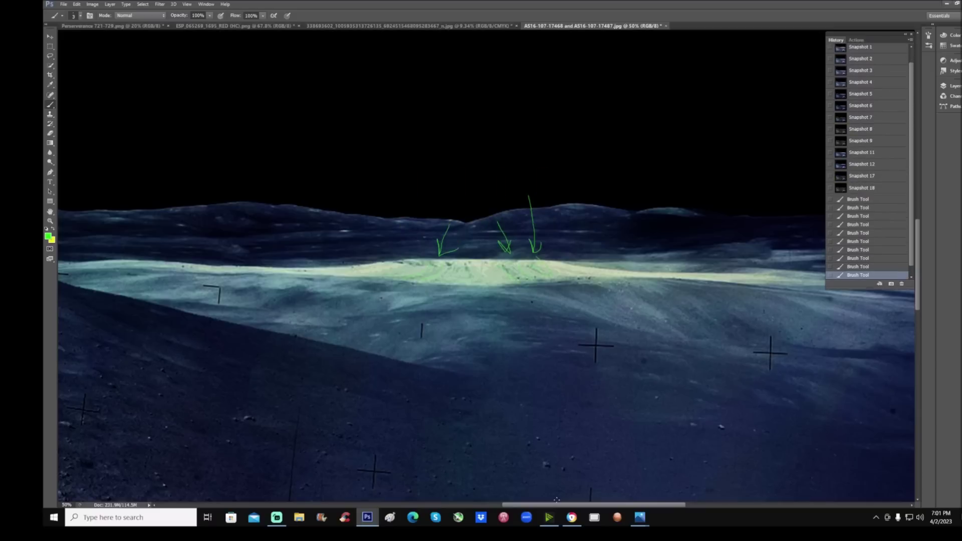
{"action": "left_click_drag", "start_coordinate": [346, 323], "coordinate": [540, 323]}
{"action": "mouse_move", "coordinate": [464, 395]}
{"action": "left_mouse_down"}
{"action": "mouse_move", "coordinate": [494, 330]}
{"action": "mouse_move", "coordinate": [481, 344]}
{"action": "left_mouse_up"}
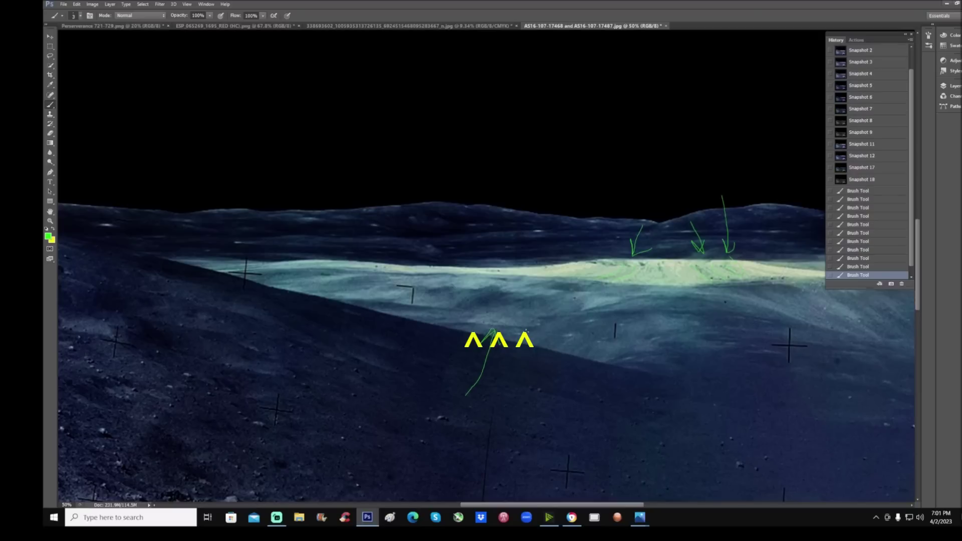
{"action": "left_click_drag", "start_coordinate": [334, 240], "coordinate": [336, 258]}
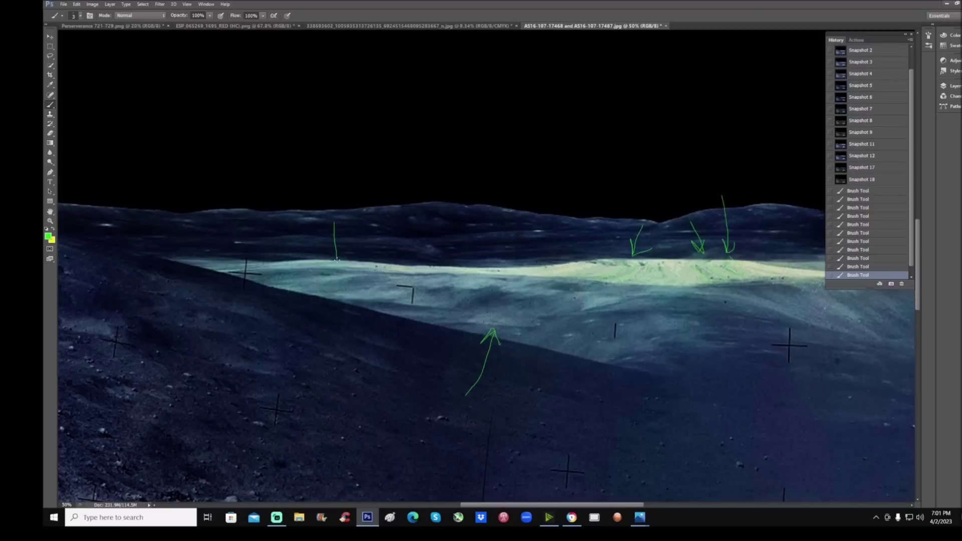
{"action": "left_click_drag", "start_coordinate": [258, 282], "coordinate": [415, 330]}
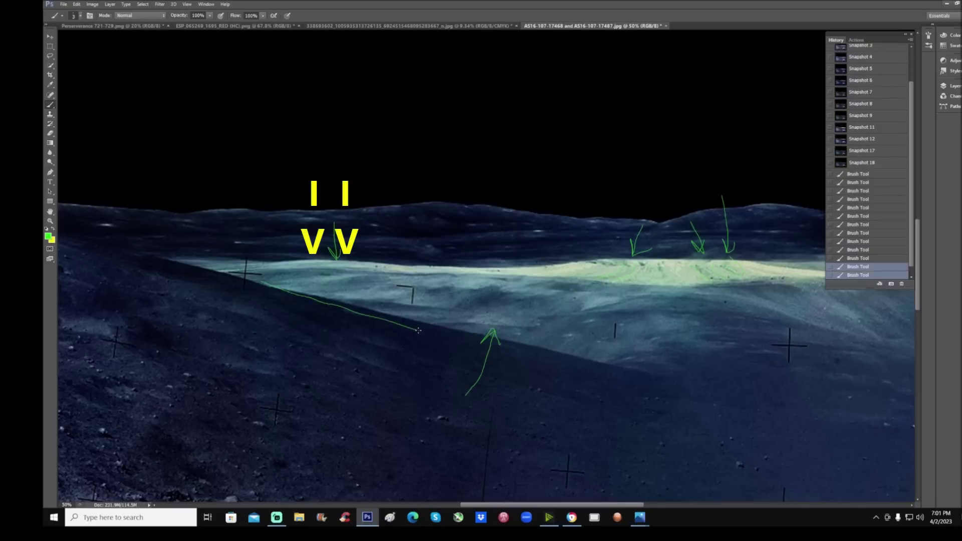
{"action": "left_click", "coordinate": [882, 104]}
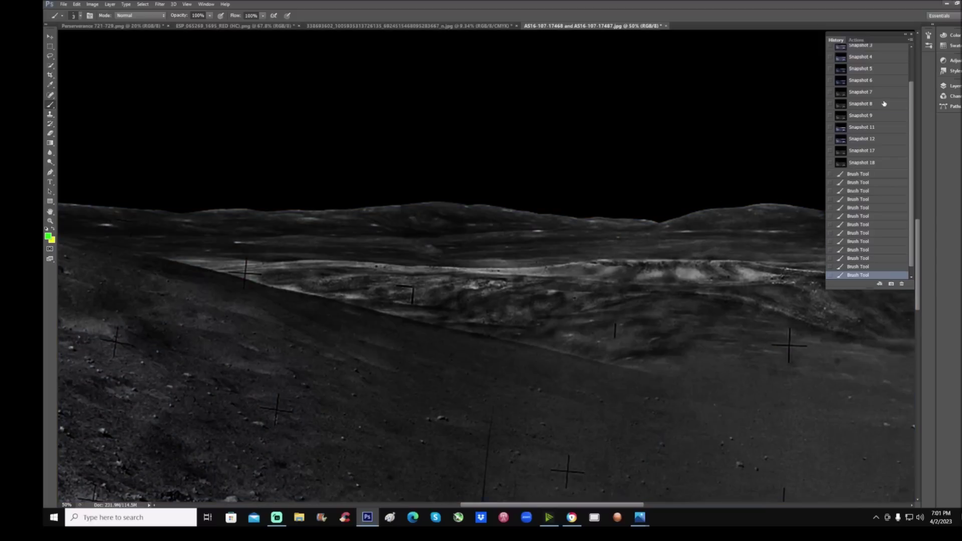
{"action": "left_click", "coordinate": [882, 81]}
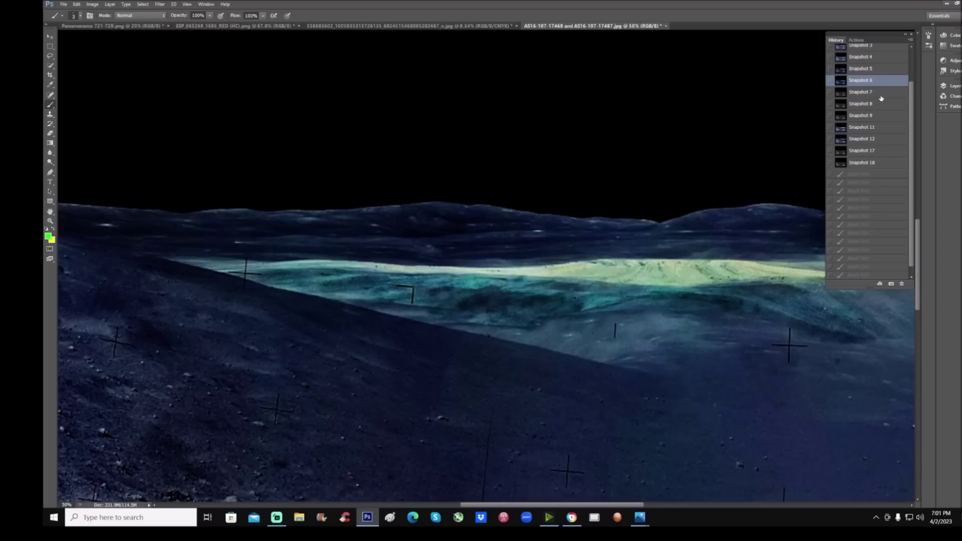
{"action": "left_click", "coordinate": [886, 93]}
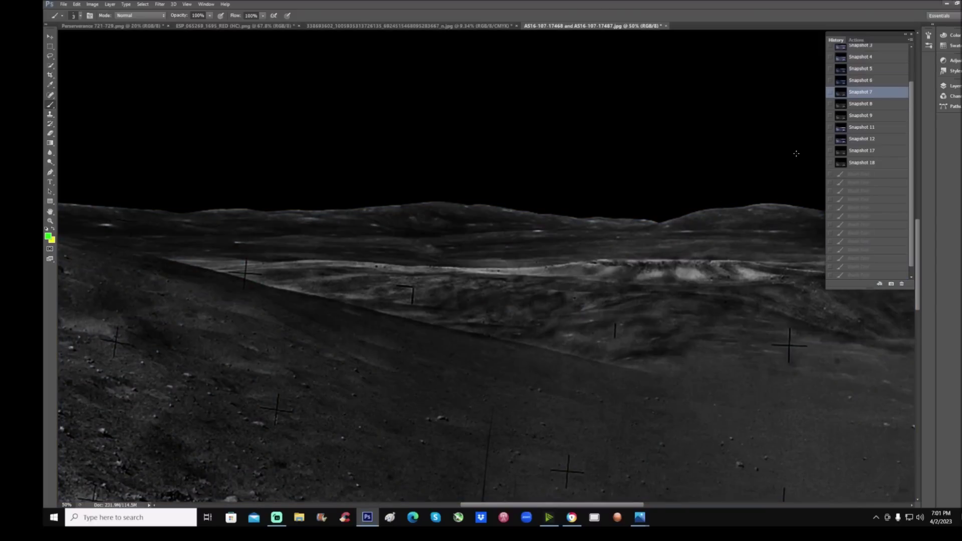
{"action": "mouse_move", "coordinate": [449, 460]}
{"action": "left_mouse_down"}
{"action": "mouse_move", "coordinate": [551, 328]}
{"action": "mouse_move", "coordinate": [546, 368]}
{"action": "left_mouse_up"}
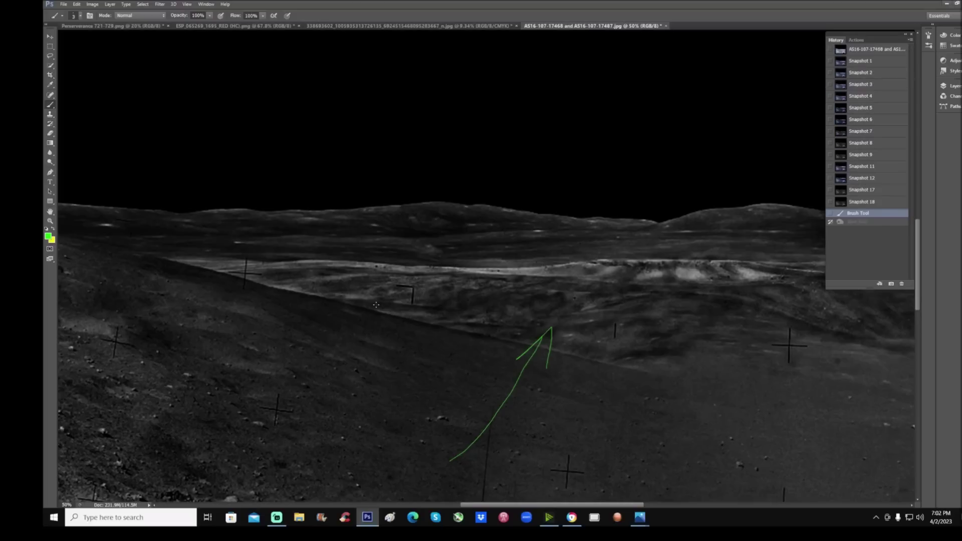
{"action": "scroll", "coordinate": [429, 307], "scroll_direction": "up", "scroll_amount": 2}
{"action": "mouse_move", "coordinate": [325, 252]}
{"action": "left_mouse_down"}
{"action": "mouse_move", "coordinate": [268, 253]}
{"action": "mouse_move", "coordinate": [230, 285]}
{"action": "mouse_move", "coordinate": [336, 336]}
{"action": "mouse_move", "coordinate": [404, 264]}
{"action": "mouse_move", "coordinate": [299, 248]}
{"action": "left_mouse_up"}
{"action": "left_click_drag", "start_coordinate": [262, 286], "coordinate": [335, 284]}
{"action": "left_click_drag", "start_coordinate": [279, 300], "coordinate": [291, 302]}
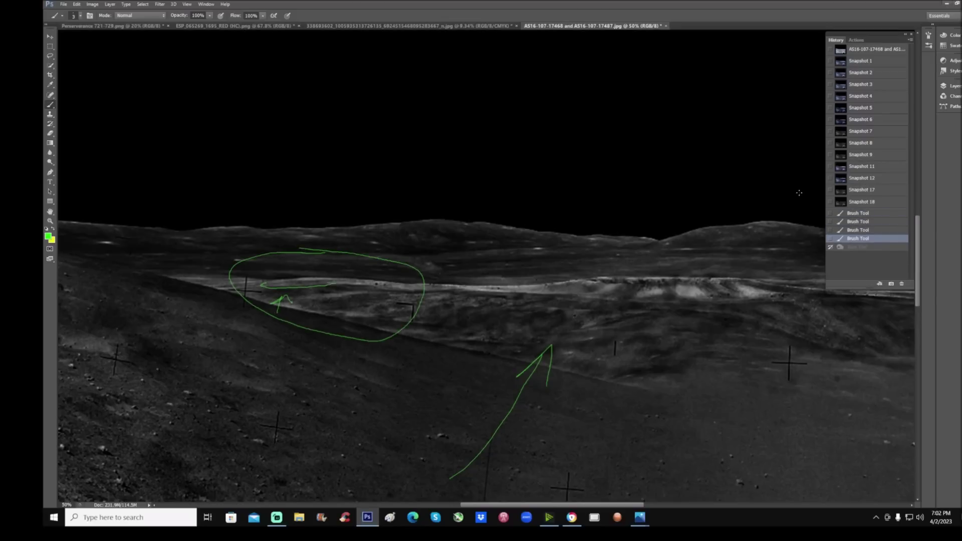
{"action": "left_click", "coordinate": [858, 132]}
{"action": "mouse_move", "coordinate": [240, 349]}
{"action": "left_mouse_down"}
{"action": "mouse_move", "coordinate": [281, 306]}
{"action": "mouse_move", "coordinate": [274, 310]}
{"action": "mouse_move", "coordinate": [285, 315]}
{"action": "left_mouse_up"}
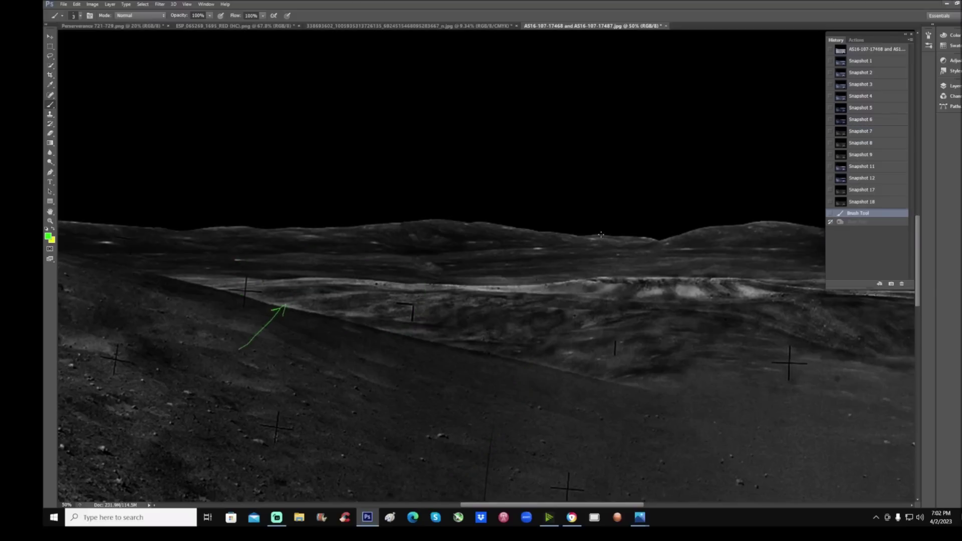
{"action": "left_click", "coordinate": [874, 146]}
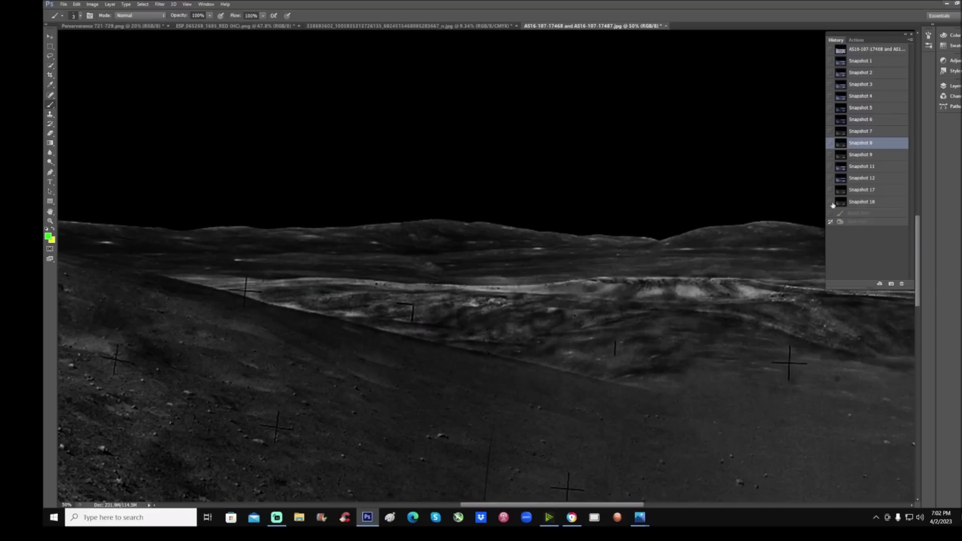
{"action": "mouse_move", "coordinate": [372, 218]}
{"action": "left_mouse_down"}
{"action": "mouse_move", "coordinate": [358, 277]}
{"action": "mouse_move", "coordinate": [355, 260]}
{"action": "mouse_move", "coordinate": [375, 269]}
{"action": "mouse_move", "coordinate": [321, 291]}
{"action": "mouse_move", "coordinate": [318, 307]}
{"action": "mouse_move", "coordinate": [368, 302]}
{"action": "mouse_move", "coordinate": [371, 285]}
{"action": "mouse_move", "coordinate": [330, 308]}
{"action": "left_mouse_up"}
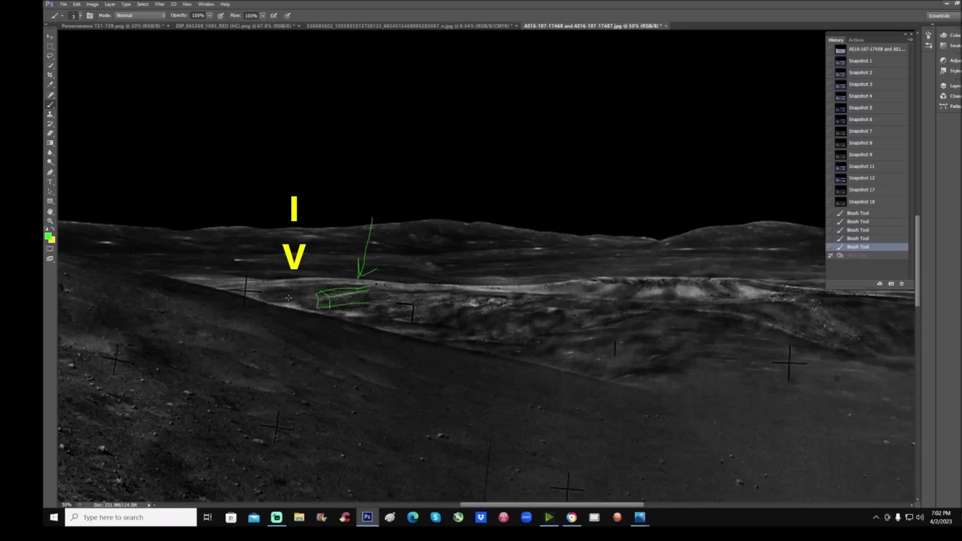
{"action": "left_click_drag", "start_coordinate": [261, 289], "coordinate": [294, 298]}
{"action": "mouse_move", "coordinate": [271, 338]}
{"action": "left_mouse_down"}
{"action": "mouse_move", "coordinate": [295, 304]}
{"action": "mouse_move", "coordinate": [298, 315]}
{"action": "left_mouse_up"}
{"action": "mouse_move", "coordinate": [345, 336]}
{"action": "left_mouse_down"}
{"action": "mouse_move", "coordinate": [359, 312]}
{"action": "mouse_move", "coordinate": [362, 321]}
{"action": "left_mouse_up"}
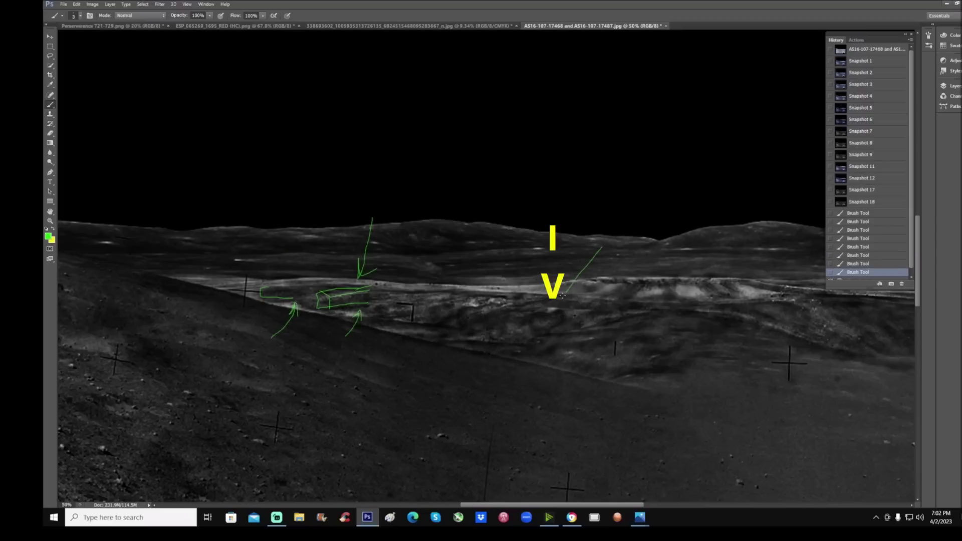
{"action": "mouse_move", "coordinate": [562, 295]}
{"action": "left_mouse_down"}
{"action": "mouse_move", "coordinate": [556, 303]}
{"action": "mouse_move", "coordinate": [576, 295]}
{"action": "left_mouse_up"}
{"action": "mouse_move", "coordinate": [494, 274]}
{"action": "left_mouse_down"}
{"action": "mouse_move", "coordinate": [433, 303]}
{"action": "mouse_move", "coordinate": [521, 290]}
{"action": "left_mouse_up"}
{"action": "left_click_drag", "start_coordinate": [608, 509], "coordinate": [655, 507]}
{"action": "mouse_move", "coordinate": [441, 255]}
{"action": "left_mouse_down"}
{"action": "mouse_move", "coordinate": [565, 296]}
{"action": "mouse_move", "coordinate": [441, 245]}
{"action": "left_mouse_up"}
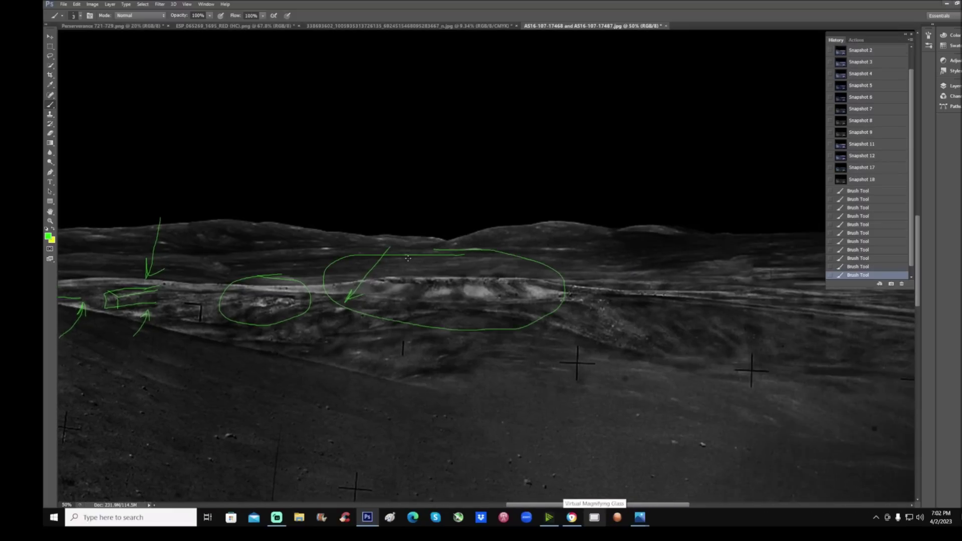
{"action": "scroll", "coordinate": [430, 250], "scroll_direction": "up", "scroll_amount": 1}
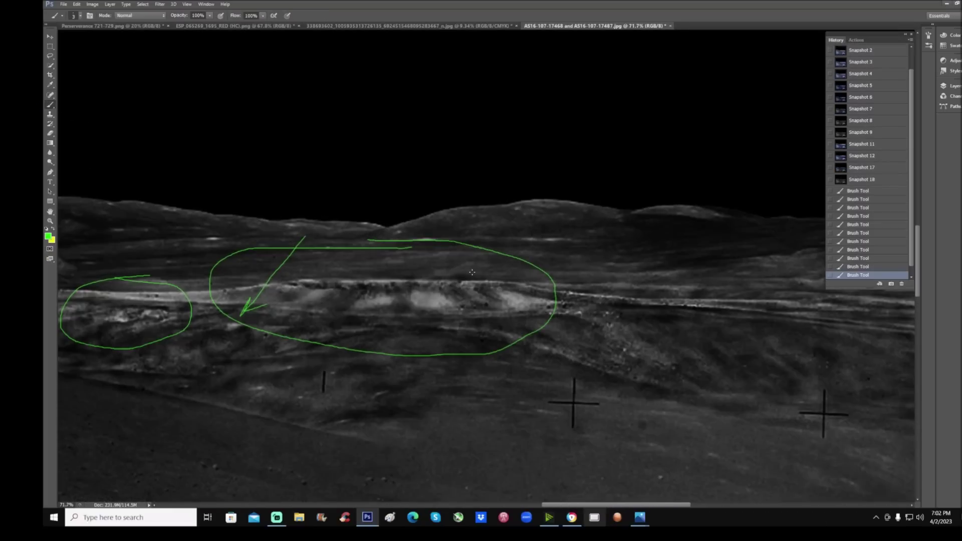
{"action": "mouse_move", "coordinate": [453, 196]}
{"action": "left_mouse_down"}
{"action": "mouse_move", "coordinate": [446, 272]}
{"action": "mouse_move", "coordinate": [453, 271]}
{"action": "left_mouse_up"}
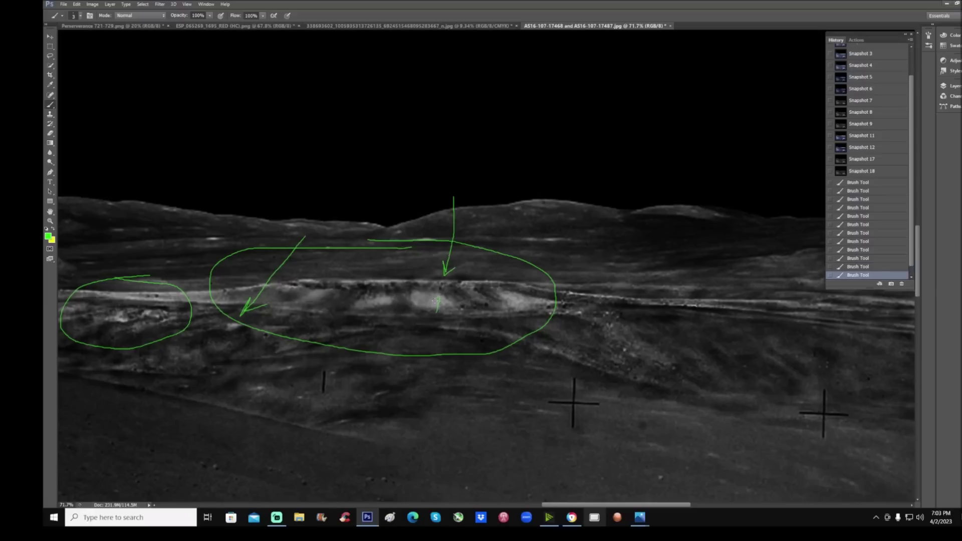
{"action": "mouse_move", "coordinate": [484, 288]}
{"action": "left_mouse_down"}
{"action": "mouse_move", "coordinate": [448, 273]}
{"action": "mouse_move", "coordinate": [512, 308]}
{"action": "left_mouse_up"}
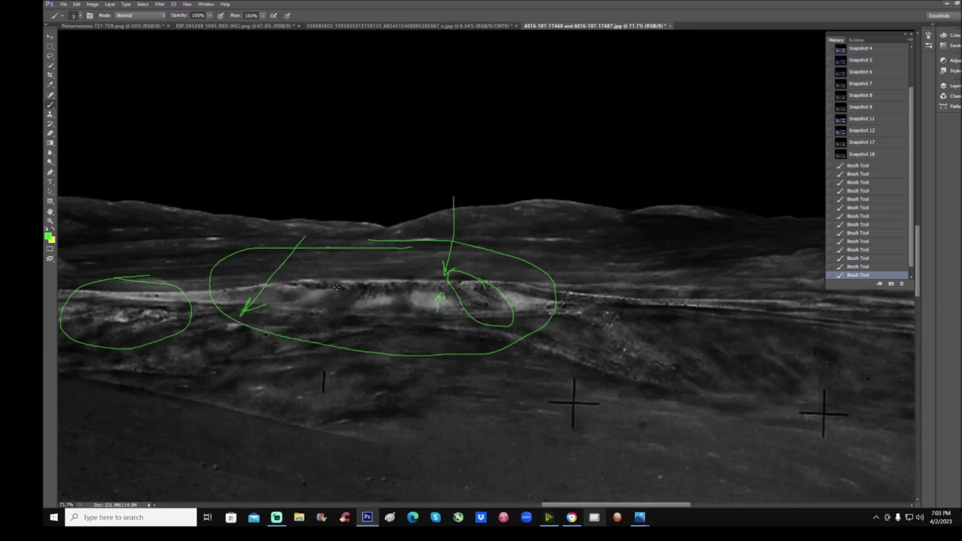
{"action": "mouse_move", "coordinate": [305, 276]}
{"action": "left_mouse_down"}
{"action": "mouse_move", "coordinate": [281, 302]}
{"action": "mouse_move", "coordinate": [296, 264]}
{"action": "left_mouse_up"}
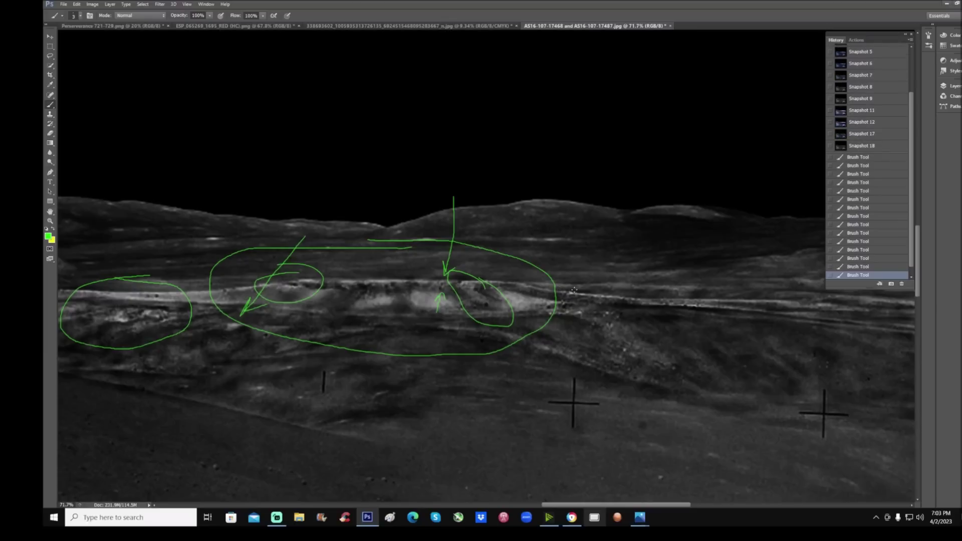
{"action": "mouse_move", "coordinate": [613, 308]}
{"action": "left_mouse_down"}
{"action": "mouse_move", "coordinate": [553, 323]}
{"action": "mouse_move", "coordinate": [701, 393]}
{"action": "mouse_move", "coordinate": [621, 307]}
{"action": "left_mouse_up"}
{"action": "left_click_drag", "start_coordinate": [403, 332], "coordinate": [694, 407]}
{"action": "left_click_drag", "start_coordinate": [460, 317], "coordinate": [667, 386]}
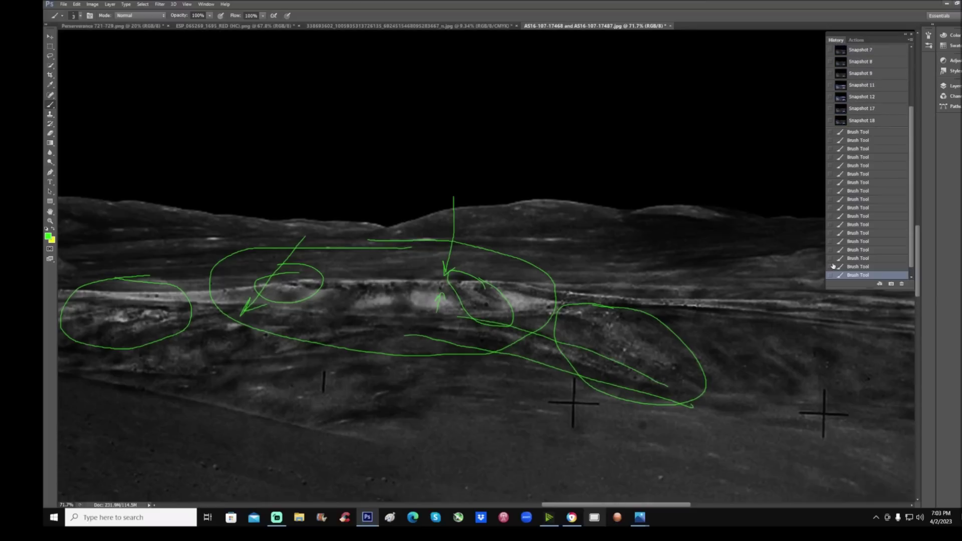
{"action": "left_click", "coordinate": [868, 132]}
{"action": "left_click_drag", "start_coordinate": [591, 507], "coordinate": [646, 507]}
{"action": "mouse_move", "coordinate": [509, 230]}
{"action": "left_mouse_down"}
{"action": "mouse_move", "coordinate": [476, 228]}
{"action": "mouse_move", "coordinate": [505, 294]}
{"action": "mouse_move", "coordinate": [459, 237]}
{"action": "left_mouse_up"}
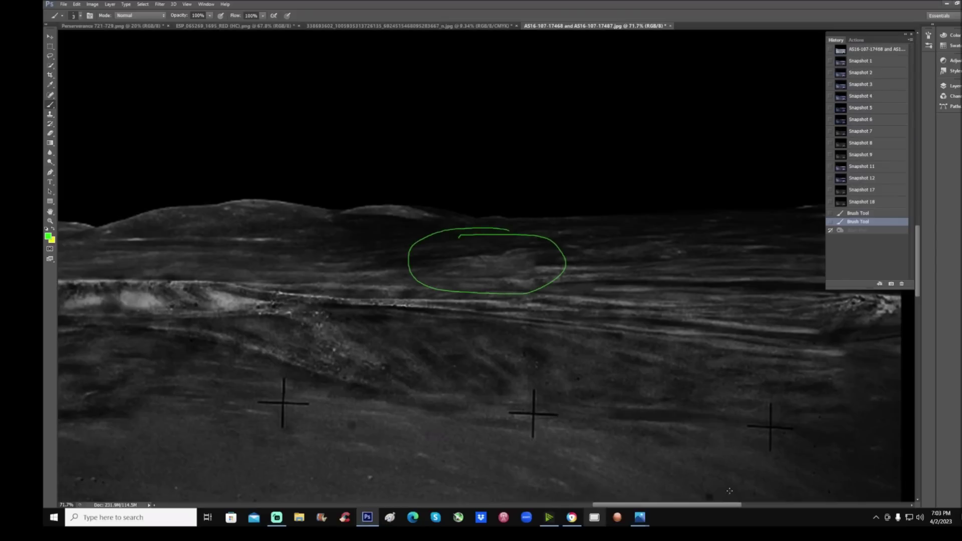
Loop two spots on the right horizon and an area in the lower centre with inner strokes.
{"action": "left_click_drag", "start_coordinate": [730, 506], "coordinate": [762, 507]}
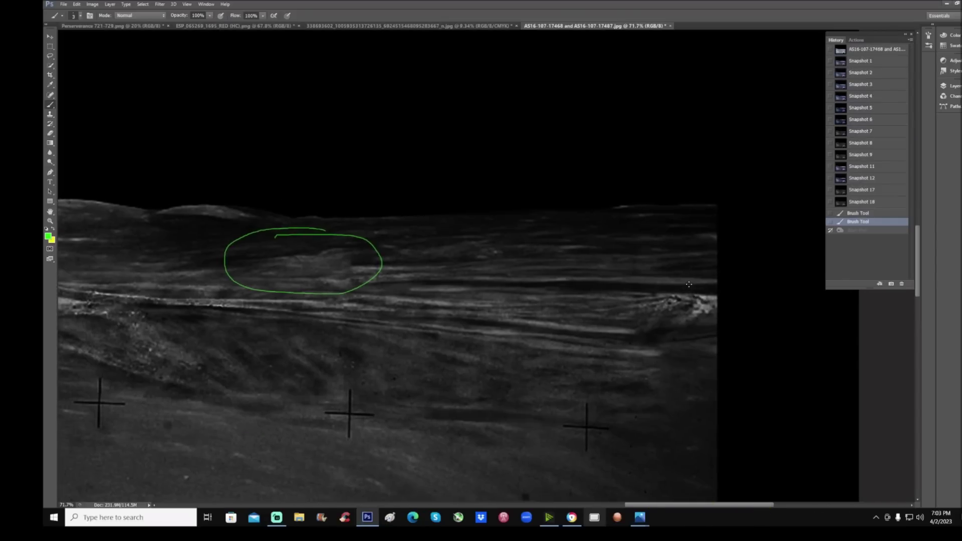
{"action": "mouse_move", "coordinate": [614, 286]}
{"action": "left_mouse_down"}
{"action": "mouse_move", "coordinate": [576, 306]}
{"action": "mouse_move", "coordinate": [632, 299]}
{"action": "mouse_move", "coordinate": [600, 283]}
{"action": "mouse_move", "coordinate": [687, 265]}
{"action": "left_mouse_up"}
{"action": "left_click_drag", "start_coordinate": [637, 509], "coordinate": [592, 507]}
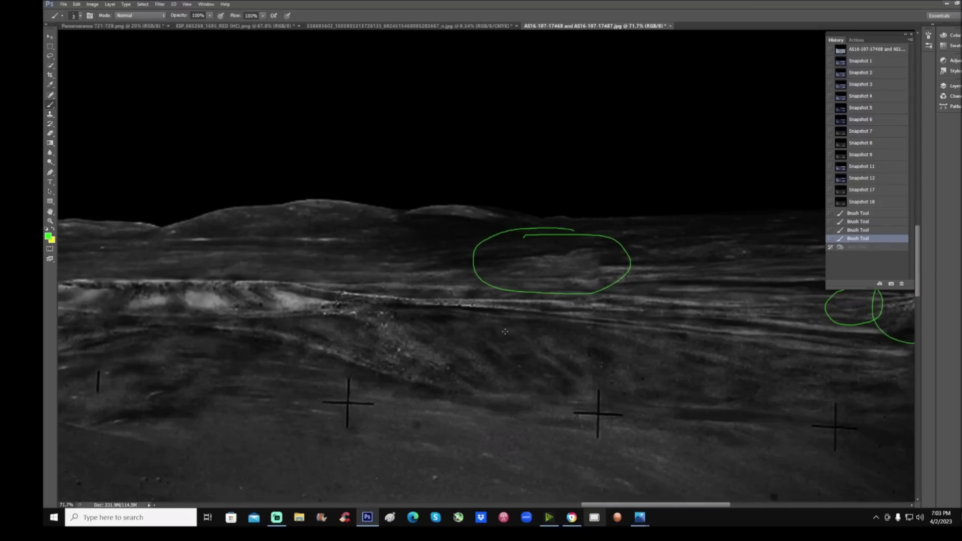
{"action": "mouse_move", "coordinate": [514, 315]}
{"action": "left_mouse_down"}
{"action": "mouse_move", "coordinate": [461, 336]}
{"action": "mouse_move", "coordinate": [599, 403]}
{"action": "mouse_move", "coordinate": [511, 315]}
{"action": "mouse_move", "coordinate": [508, 364]}
{"action": "mouse_move", "coordinate": [554, 401]}
{"action": "left_mouse_up"}
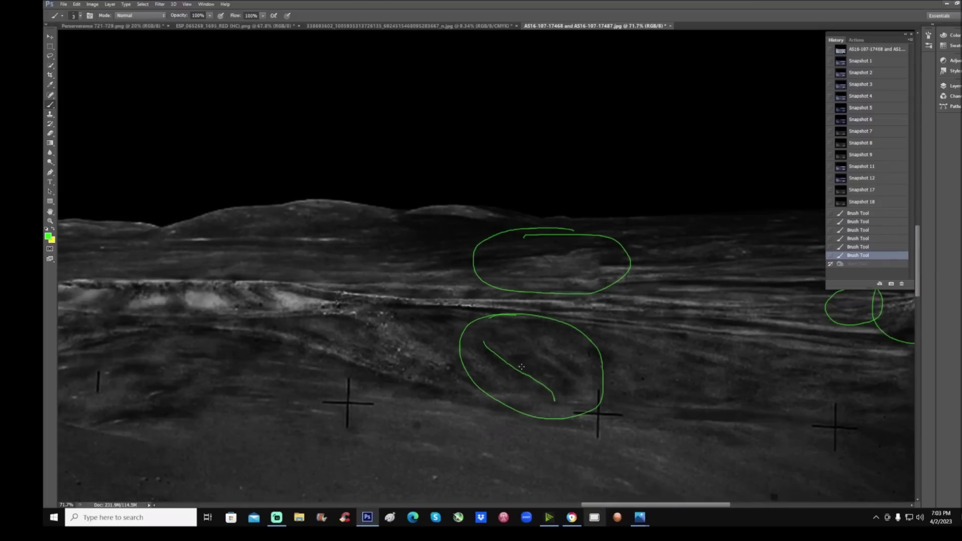
{"action": "mouse_move", "coordinate": [511, 366]}
{"action": "left_mouse_down"}
{"action": "mouse_move", "coordinate": [526, 351]}
{"action": "mouse_move", "coordinate": [579, 390]}
{"action": "left_mouse_up"}
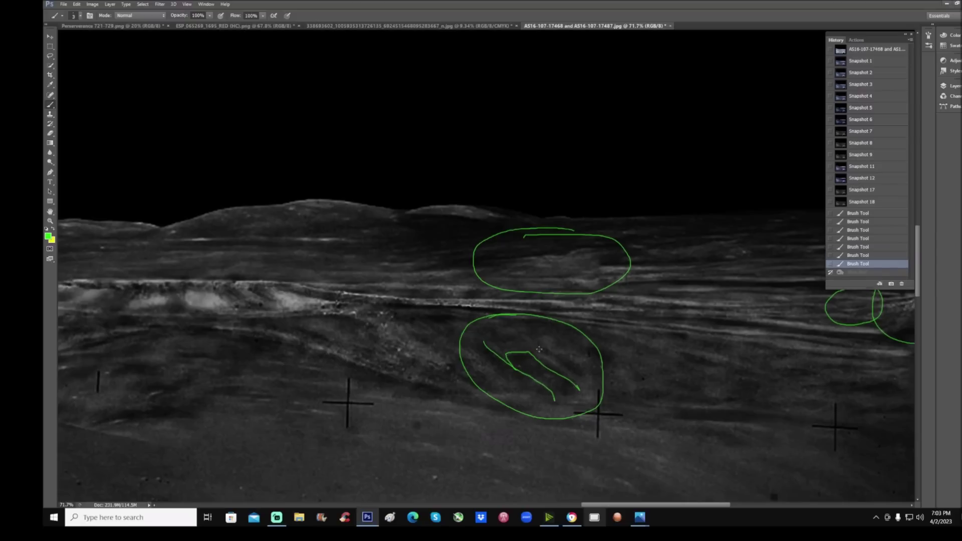
{"action": "left_click_drag", "start_coordinate": [522, 334], "coordinate": [584, 394]}
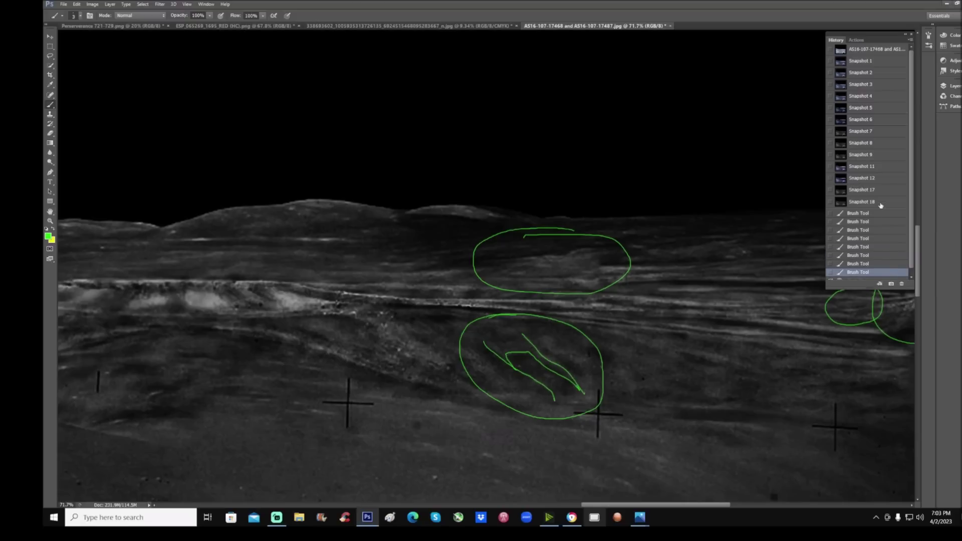
Revert to Snapshot 8, switch to Snapshot 9, and circle the mid-right terrain and a second spot.
{"action": "left_click", "coordinate": [878, 143]}
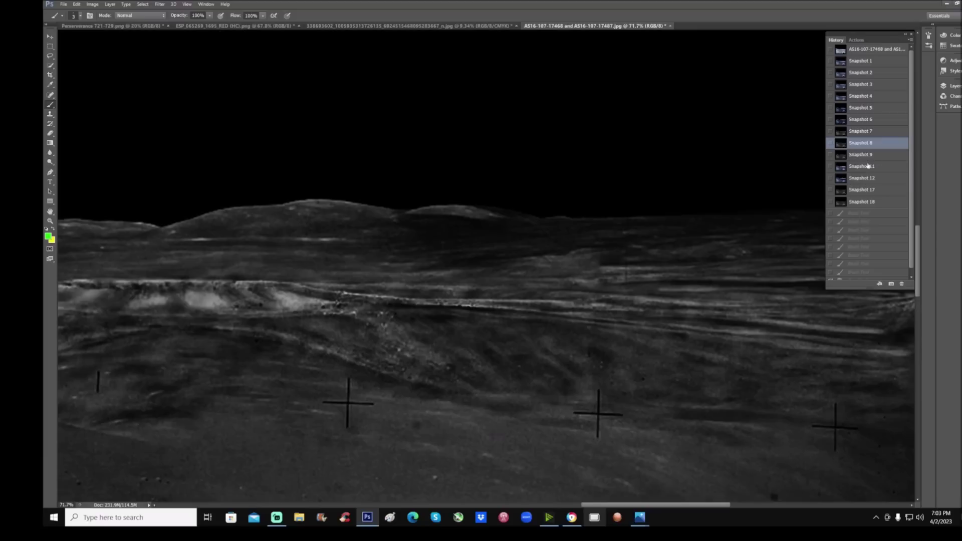
{"action": "left_click", "coordinate": [886, 154]}
{"action": "mouse_move", "coordinate": [576, 236]}
{"action": "left_mouse_down"}
{"action": "mouse_move", "coordinate": [502, 262]}
{"action": "mouse_move", "coordinate": [607, 235]}
{"action": "mouse_move", "coordinate": [579, 233]}
{"action": "left_mouse_up"}
{"action": "left_click_drag", "start_coordinate": [619, 506], "coordinate": [667, 505]}
{"action": "mouse_move", "coordinate": [607, 284]}
{"action": "left_mouse_down"}
{"action": "mouse_move", "coordinate": [582, 319]}
{"action": "mouse_move", "coordinate": [589, 277]}
{"action": "left_mouse_up"}
{"action": "mouse_move", "coordinate": [676, 280]}
{"action": "left_mouse_down"}
{"action": "mouse_move", "coordinate": [646, 278]}
{"action": "mouse_move", "coordinate": [701, 313]}
{"action": "mouse_move", "coordinate": [657, 269]}
{"action": "left_mouse_up"}
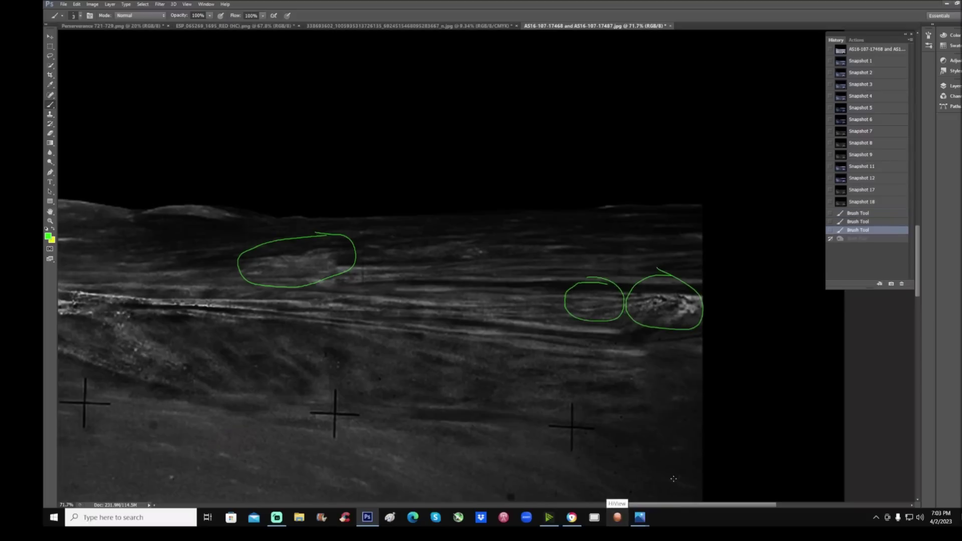
{"action": "left_click_drag", "start_coordinate": [685, 506], "coordinate": [547, 513]}
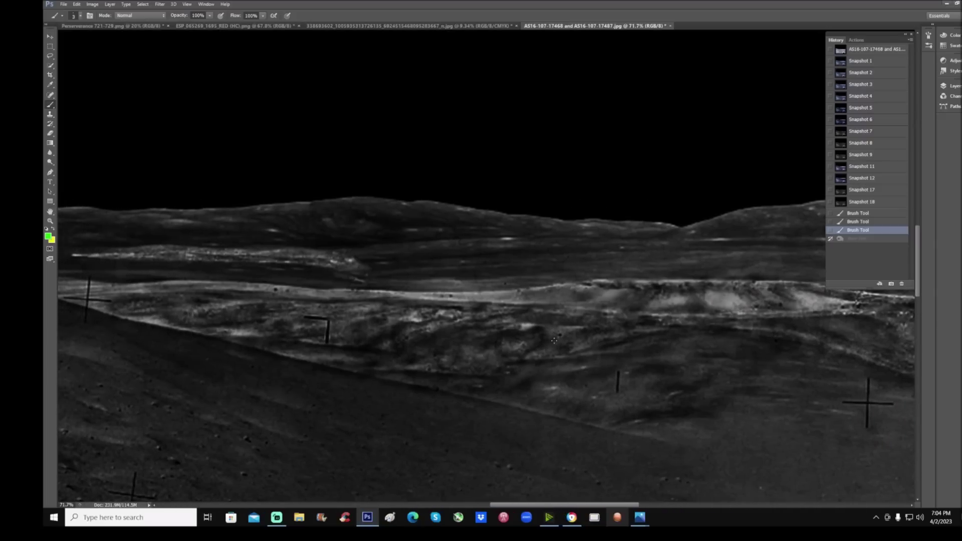
Zoom out to review the full panorama, then restore History Snapshot 11.
{"action": "scroll", "coordinate": [368, 364], "scroll_direction": "down", "scroll_amount": 4}
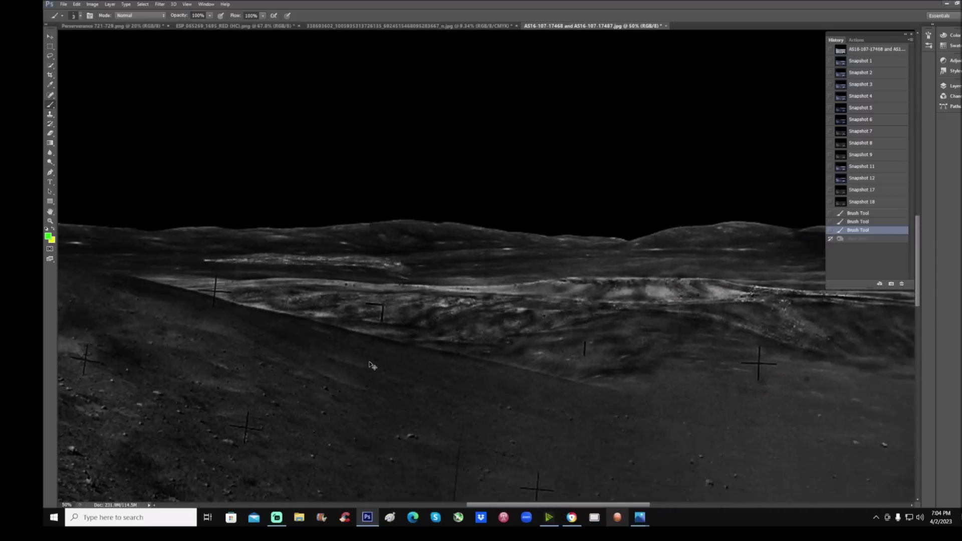
{"action": "scroll", "coordinate": [407, 360], "scroll_direction": "down", "scroll_amount": 1}
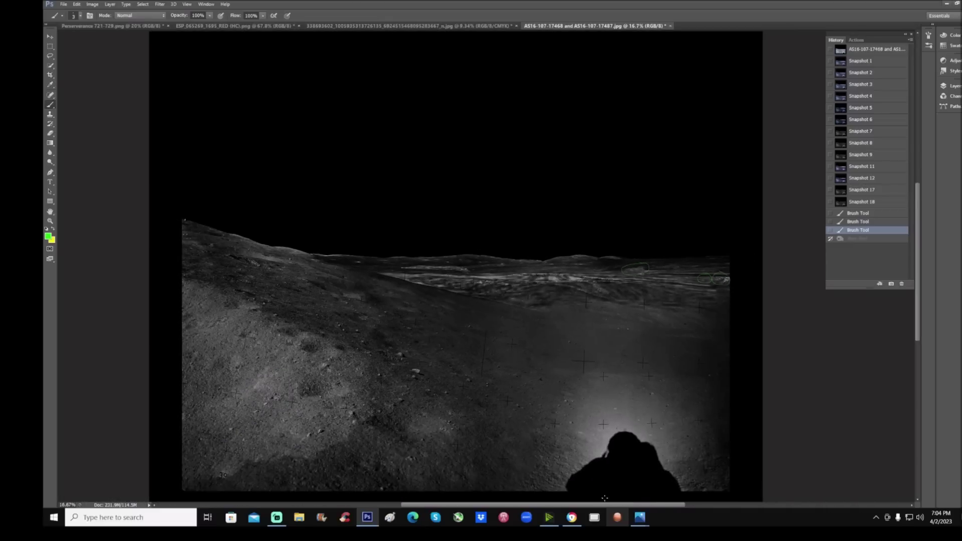
{"action": "left_click_drag", "start_coordinate": [616, 508], "coordinate": [660, 508]}
{"action": "scroll", "coordinate": [614, 426], "scroll_direction": "down", "scroll_amount": 3}
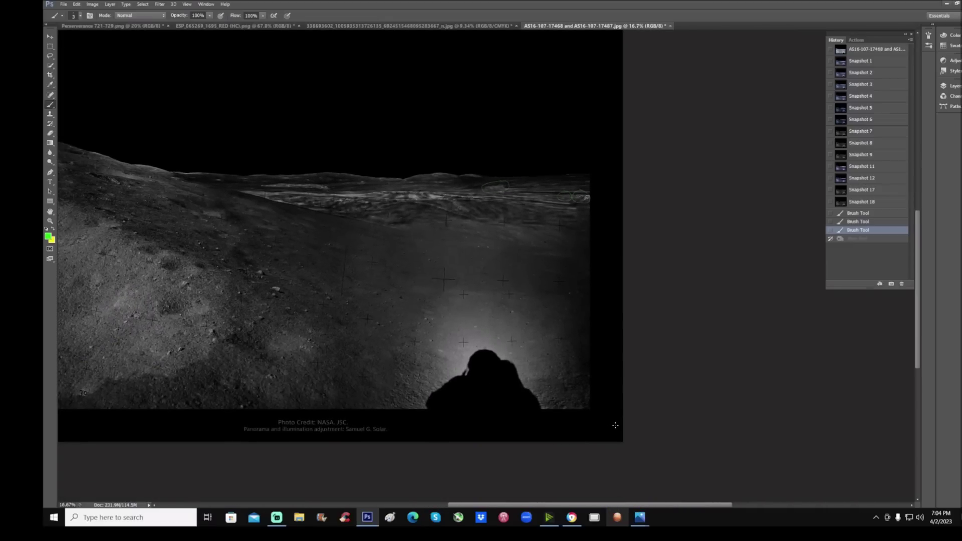
{"action": "scroll", "coordinate": [617, 426], "scroll_direction": "up", "scroll_amount": 1}
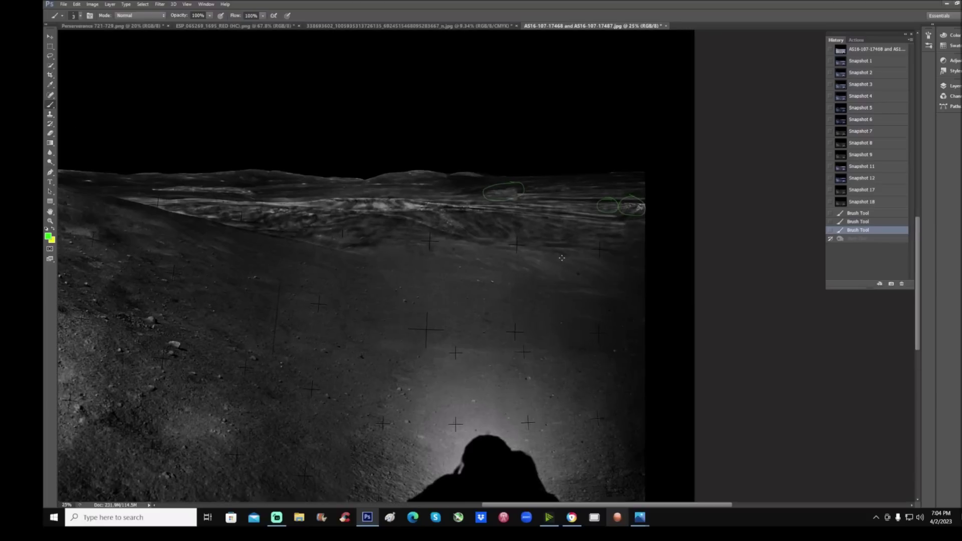
{"action": "left_click", "coordinate": [872, 166]}
{"action": "left_click_drag", "start_coordinate": [576, 505], "coordinate": [545, 505]}
{"action": "scroll", "coordinate": [561, 348], "scroll_direction": "up", "scroll_amount": 2}
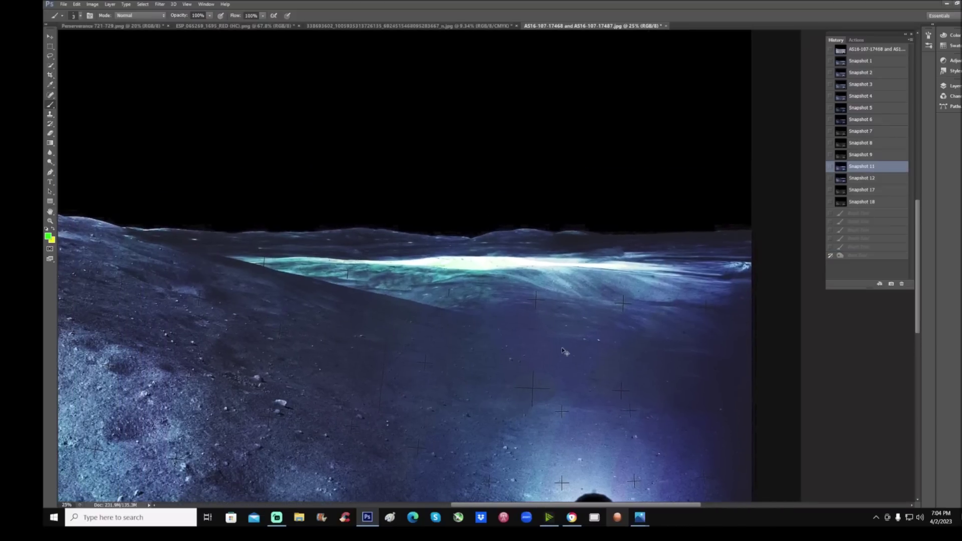
Zoom out to 50%, try a green loop around the crater band, and revert to Snapshot 12.
{"action": "scroll", "coordinate": [562, 347], "scroll_direction": "up", "scroll_amount": 1}
{"action": "scroll", "coordinate": [563, 345], "scroll_direction": "up", "scroll_amount": 1}
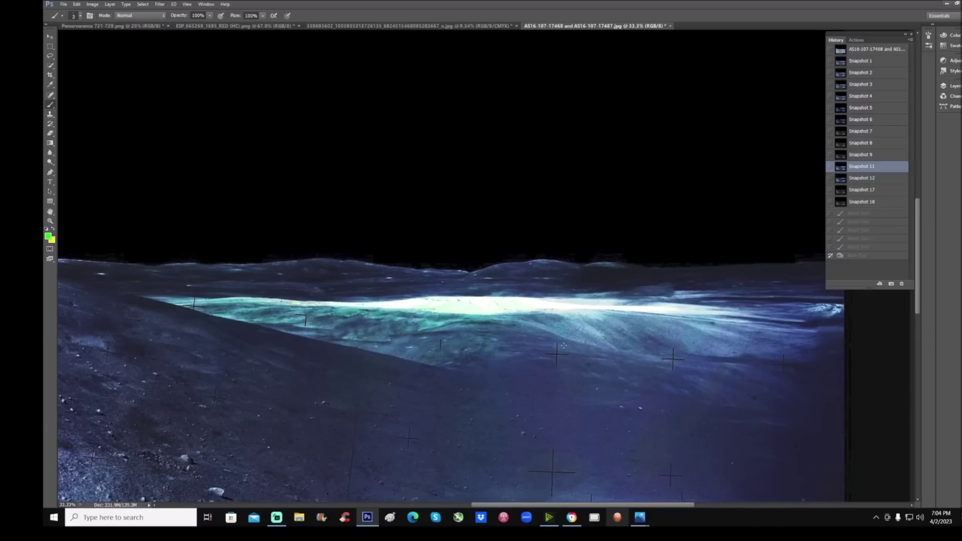
{"action": "left_click_drag", "start_coordinate": [514, 506], "coordinate": [465, 507]}
{"action": "mouse_move", "coordinate": [307, 287]}
{"action": "left_mouse_down"}
{"action": "mouse_move", "coordinate": [238, 321]}
{"action": "mouse_move", "coordinate": [543, 399]}
{"action": "mouse_move", "coordinate": [460, 283]}
{"action": "mouse_move", "coordinate": [296, 278]}
{"action": "left_mouse_up"}
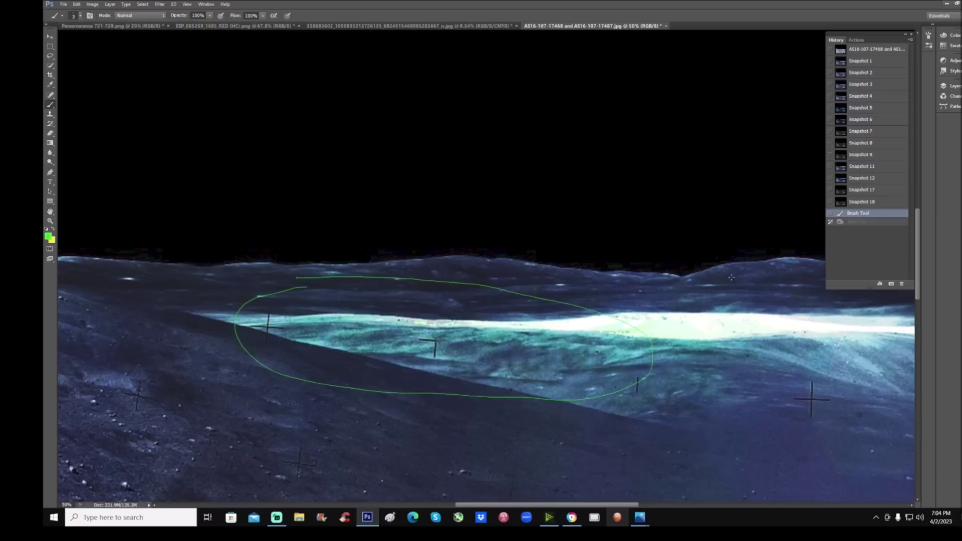
{"action": "left_click", "coordinate": [880, 180]}
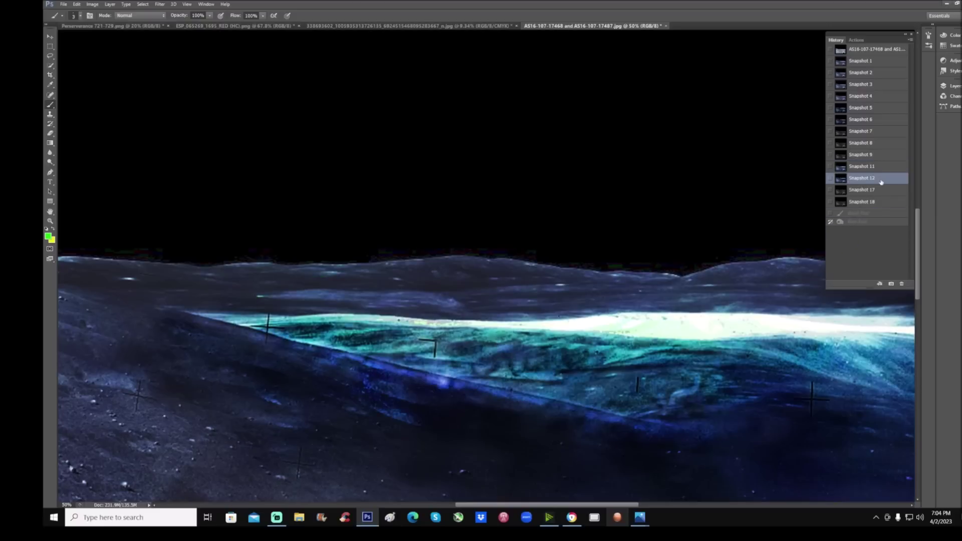
Loop the crater band again and the right crater area with detail strokes, then revert to Snapshot 12.
{"action": "mouse_move", "coordinate": [324, 302]}
{"action": "left_mouse_down"}
{"action": "mouse_move", "coordinate": [266, 314]}
{"action": "mouse_move", "coordinate": [516, 400]}
{"action": "mouse_move", "coordinate": [516, 308]}
{"action": "mouse_move", "coordinate": [321, 302]}
{"action": "left_mouse_up"}
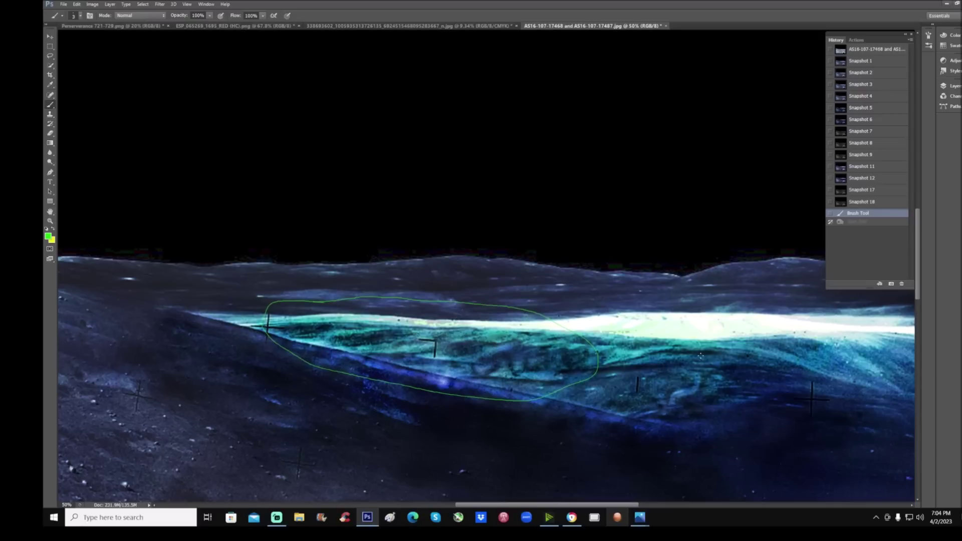
{"action": "mouse_move", "coordinate": [700, 356]}
{"action": "left_mouse_down"}
{"action": "mouse_move", "coordinate": [603, 403]}
{"action": "mouse_move", "coordinate": [674, 438]}
{"action": "mouse_move", "coordinate": [726, 383]}
{"action": "mouse_move", "coordinate": [685, 358]}
{"action": "left_mouse_up"}
{"action": "mouse_move", "coordinate": [692, 374]}
{"action": "left_mouse_down"}
{"action": "mouse_move", "coordinate": [671, 402]}
{"action": "mouse_move", "coordinate": [697, 383]}
{"action": "left_mouse_up"}
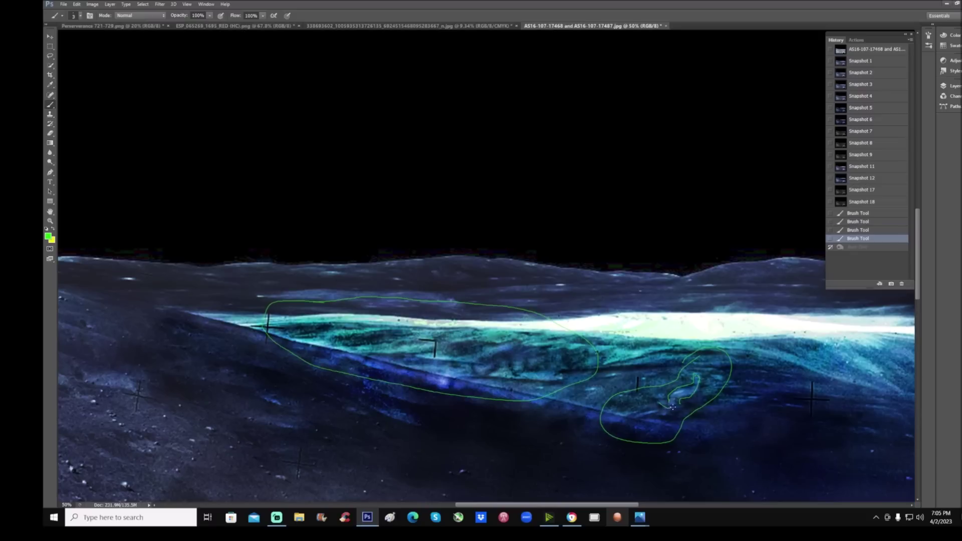
{"action": "left_click_drag", "start_coordinate": [662, 408], "coordinate": [666, 419]}
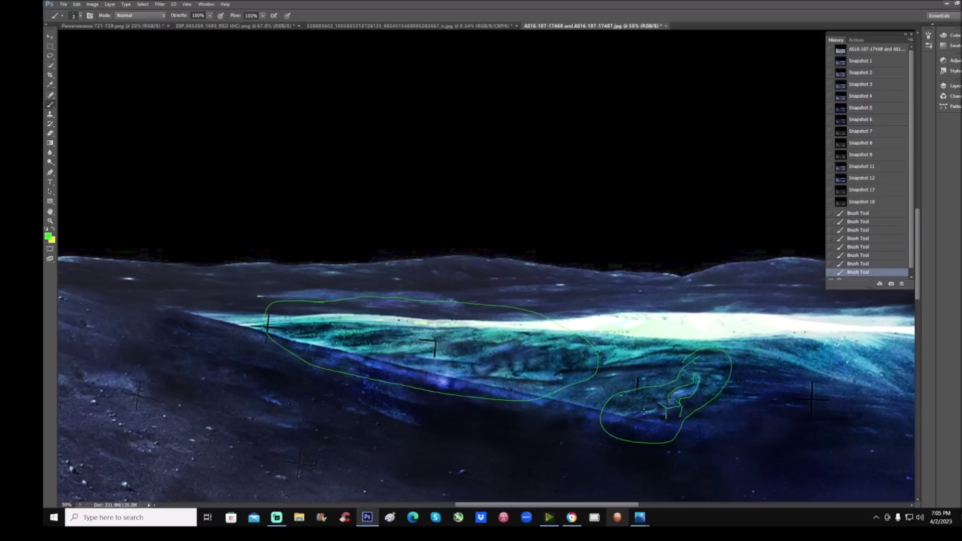
{"action": "mouse_move", "coordinate": [627, 421]}
{"action": "left_mouse_down"}
{"action": "mouse_move", "coordinate": [658, 412]}
{"action": "mouse_move", "coordinate": [631, 429]}
{"action": "left_mouse_up"}
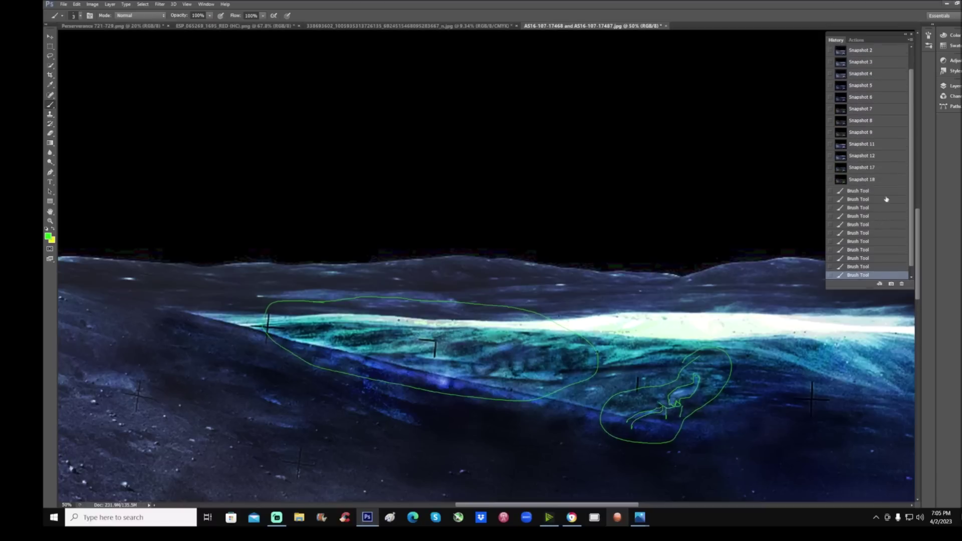
{"action": "left_click", "coordinate": [882, 157]}
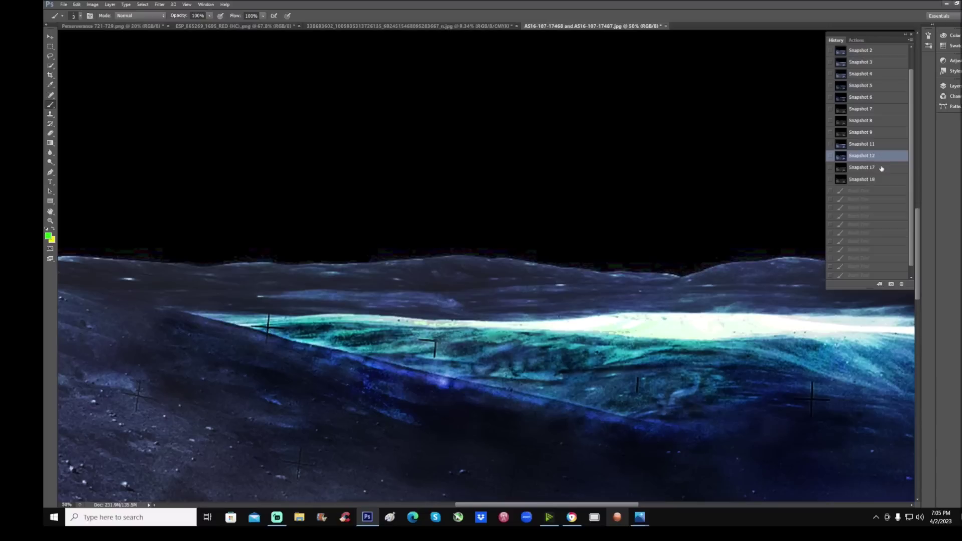
Show grayscale Snapshot 17 then Snapshot 18, and zoom to 72.7% on the lower slope.
{"action": "left_click", "coordinate": [882, 168]}
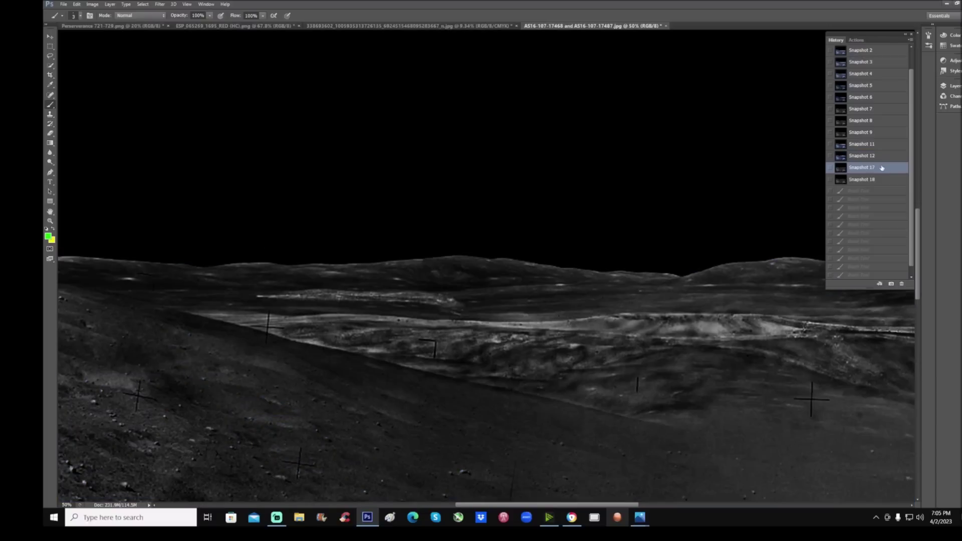
{"action": "left_click", "coordinate": [877, 180]}
{"action": "scroll", "coordinate": [624, 467], "scroll_direction": "right", "scroll_amount": 3}
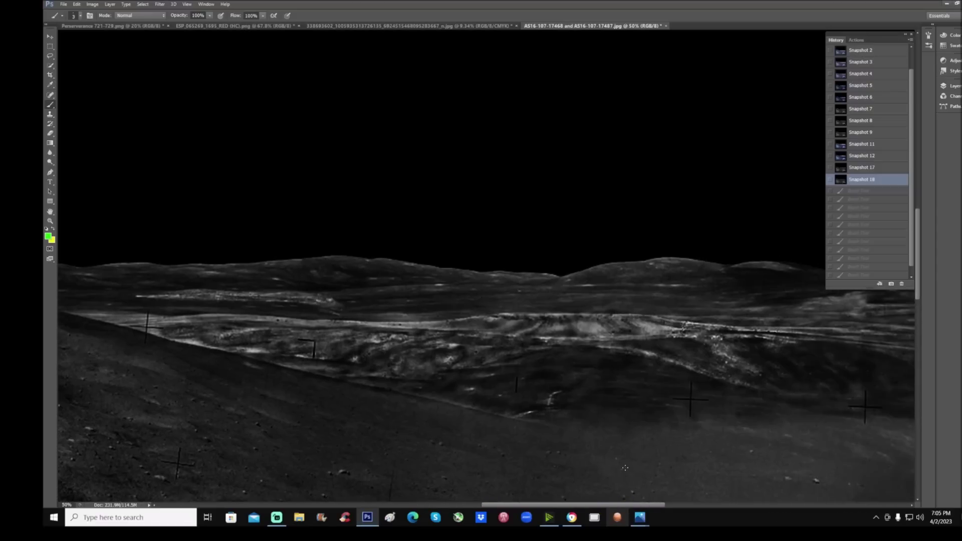
{"action": "scroll", "coordinate": [625, 467], "scroll_direction": "down", "scroll_amount": 3}
{"action": "left_click", "coordinate": [50, 222]}
{"action": "left_click_drag", "start_coordinate": [615, 321], "coordinate": [633, 303]}
Circle the rock on the lower slope in green, then undo two trial arrows via History.
{"action": "left_click", "coordinate": [51, 105]}
{"action": "mouse_move", "coordinate": [558, 335]}
{"action": "left_mouse_down"}
{"action": "mouse_move", "coordinate": [483, 377]}
{"action": "mouse_move", "coordinate": [468, 423]}
{"action": "mouse_move", "coordinate": [567, 351]}
{"action": "mouse_move", "coordinate": [551, 335]}
{"action": "left_mouse_up"}
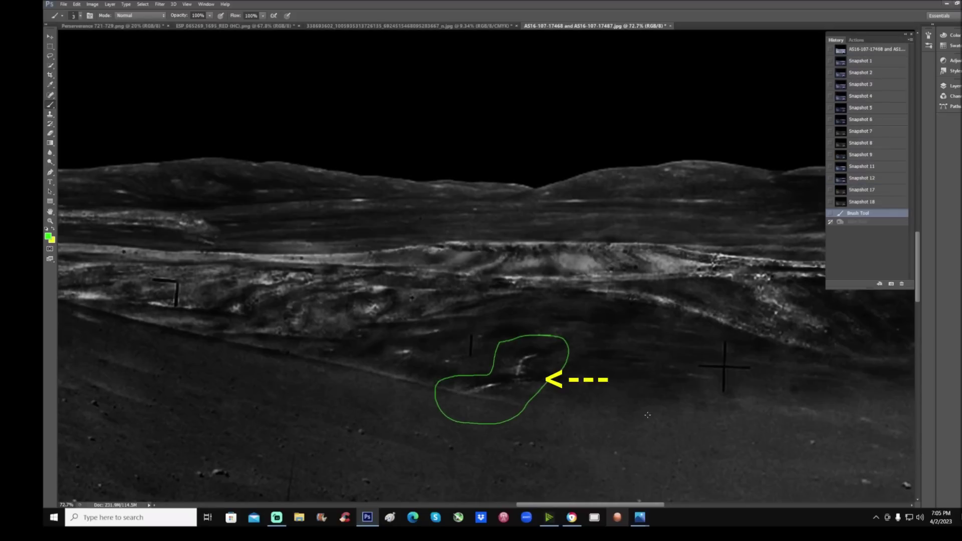
{"action": "left_click_drag", "start_coordinate": [594, 505], "coordinate": [535, 515]}
{"action": "scroll", "coordinate": [481, 242], "scroll_direction": "up", "scroll_amount": 1}
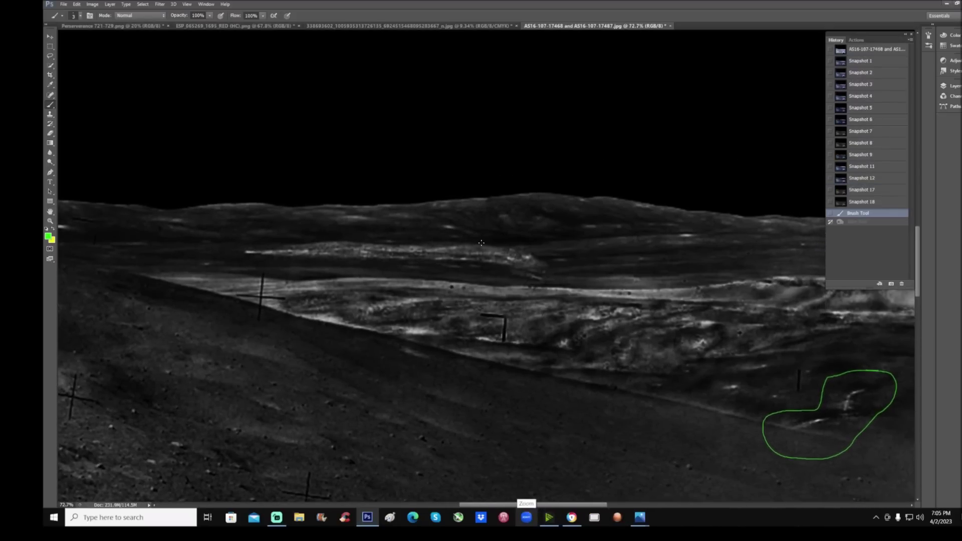
{"action": "mouse_move", "coordinate": [436, 167]}
{"action": "left_mouse_down"}
{"action": "mouse_move", "coordinate": [421, 262]}
{"action": "mouse_move", "coordinate": [406, 262]}
{"action": "mouse_move", "coordinate": [433, 261]}
{"action": "left_mouse_up"}
{"action": "mouse_move", "coordinate": [321, 206]}
{"action": "left_mouse_down"}
{"action": "mouse_move", "coordinate": [317, 271]}
{"action": "mouse_move", "coordinate": [327, 262]}
{"action": "mouse_move", "coordinate": [408, 285]}
{"action": "mouse_move", "coordinate": [761, 308]}
{"action": "left_mouse_up"}
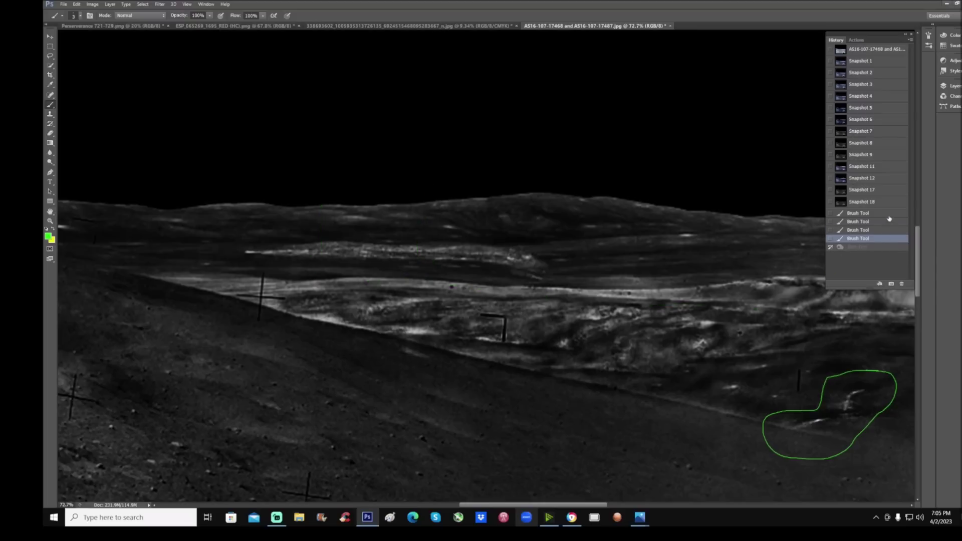
{"action": "left_click", "coordinate": [857, 213]}
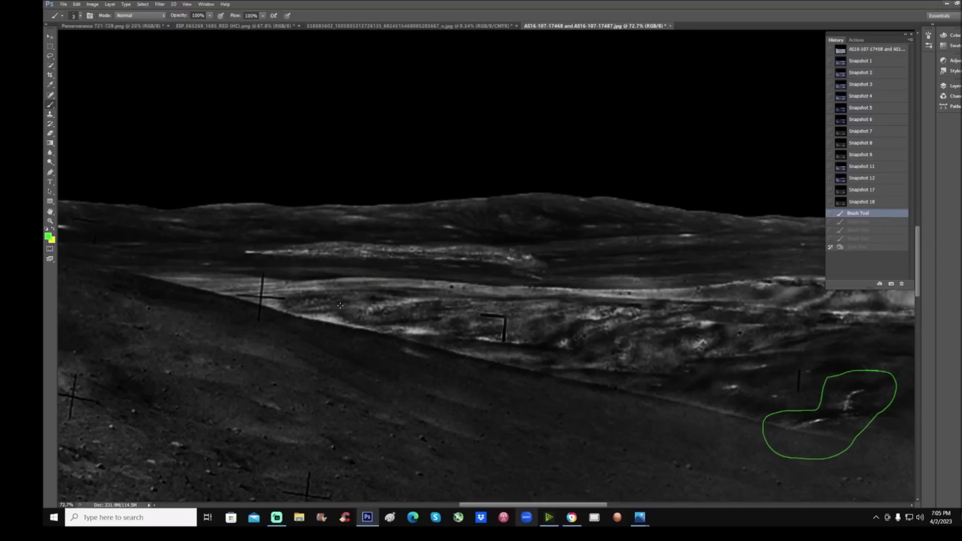
Paint a green ridge line, a downward arrow in the sky at the hilltop, and an oval around the bright patch.
{"action": "left_click_drag", "start_coordinate": [381, 279], "coordinate": [714, 288]}
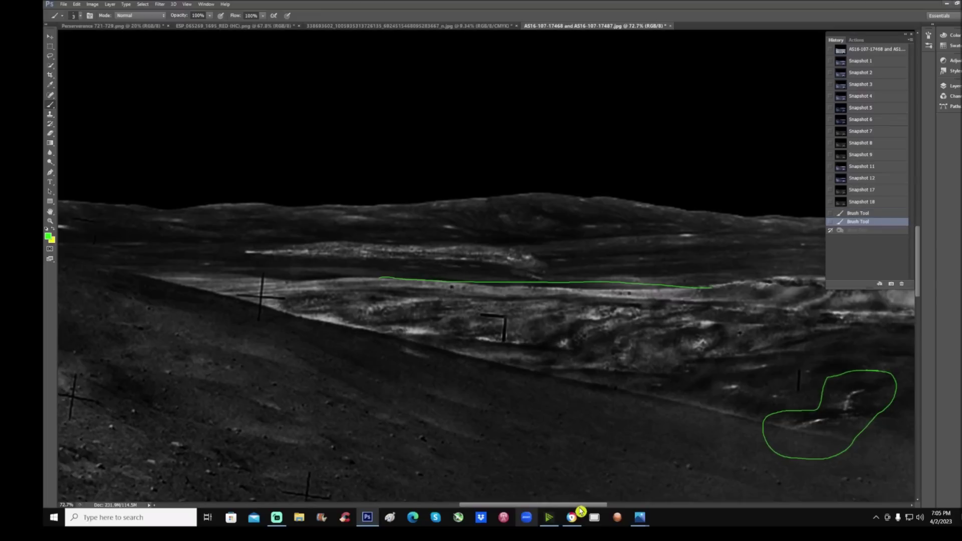
{"action": "left_click_drag", "start_coordinate": [577, 505], "coordinate": [675, 507]}
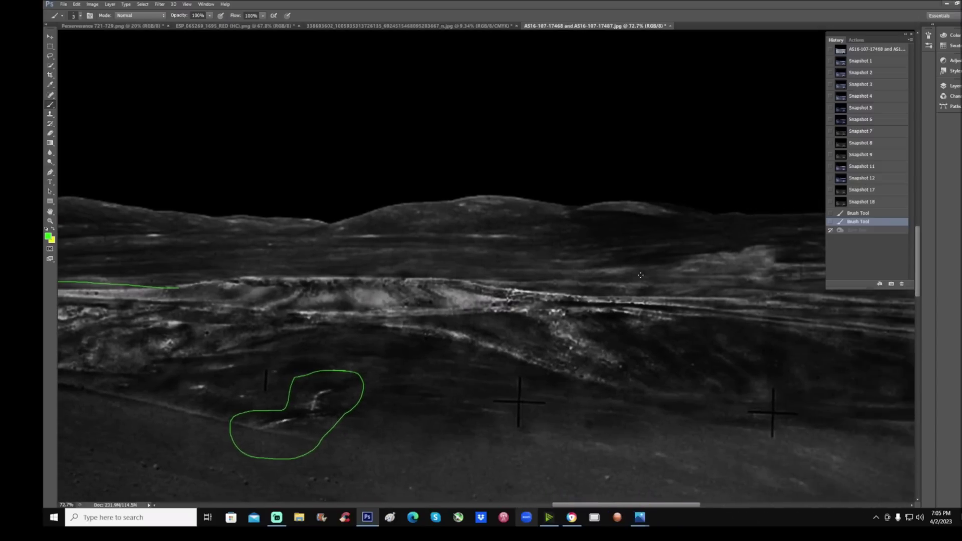
{"action": "mouse_move", "coordinate": [511, 117]}
{"action": "left_mouse_down"}
{"action": "mouse_move", "coordinate": [487, 176]}
{"action": "mouse_move", "coordinate": [524, 156]}
{"action": "left_mouse_up"}
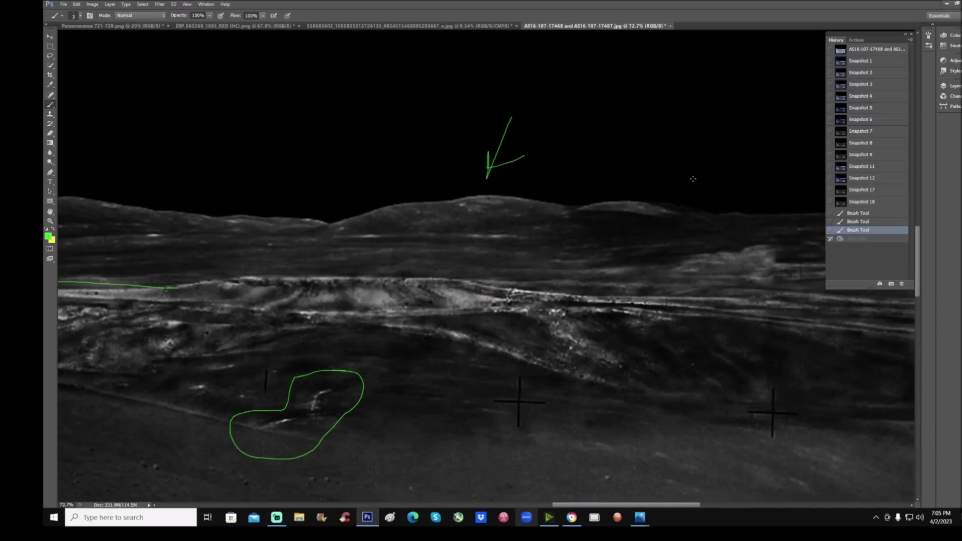
{"action": "left_click_drag", "start_coordinate": [676, 505], "coordinate": [735, 505]}
{"action": "mouse_move", "coordinate": [428, 217]}
{"action": "left_mouse_down"}
{"action": "mouse_move", "coordinate": [312, 243]}
{"action": "mouse_move", "coordinate": [448, 296]}
{"action": "mouse_move", "coordinate": [418, 215]}
{"action": "mouse_move", "coordinate": [426, 216]}
{"action": "left_mouse_up"}
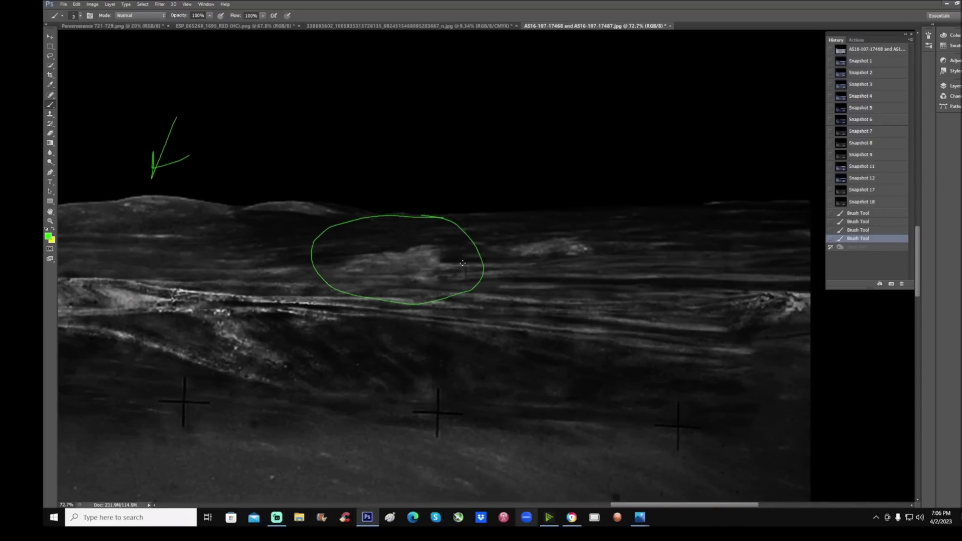
Revert to Snapshot 18, then circle three distant bright features in green and zoom out to 50%.
{"action": "left_click", "coordinate": [883, 203]}
{"action": "mouse_move", "coordinate": [710, 283]}
{"action": "left_mouse_down"}
{"action": "mouse_move", "coordinate": [708, 323]}
{"action": "mouse_move", "coordinate": [680, 278]}
{"action": "left_mouse_up"}
{"action": "mouse_move", "coordinate": [744, 290]}
{"action": "left_mouse_down"}
{"action": "mouse_move", "coordinate": [796, 275]}
{"action": "mouse_move", "coordinate": [741, 341]}
{"action": "mouse_move", "coordinate": [723, 330]}
{"action": "left_mouse_up"}
{"action": "left_click_drag", "start_coordinate": [574, 222], "coordinate": [566, 223]}
{"action": "key", "text": "ctrl+minus"}
{"action": "key", "text": "ctrl+minus"}
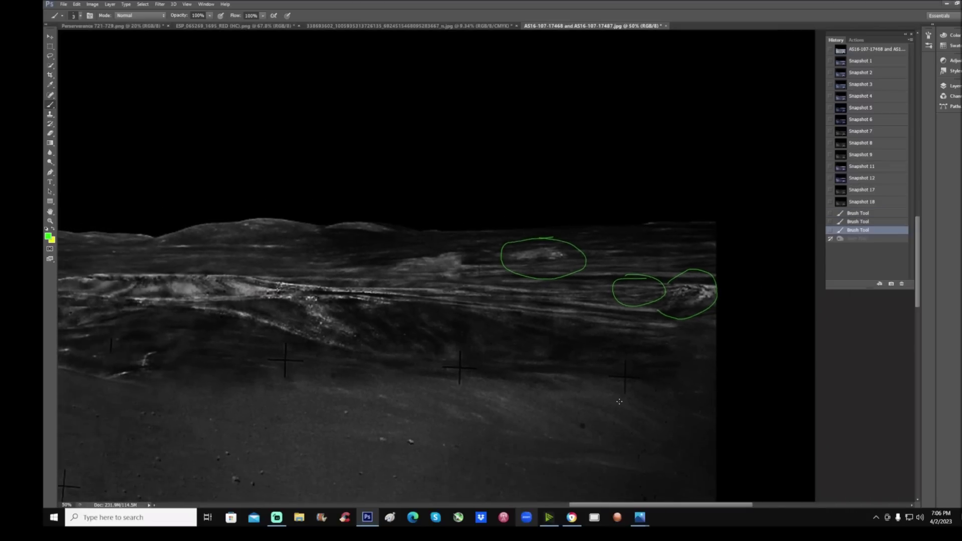
Paint a green upward arrow, a line along the ridge, and a loop below it, undoing a stray squiggle.
{"action": "mouse_move", "coordinate": [413, 239]}
{"action": "left_mouse_down"}
{"action": "mouse_move", "coordinate": [400, 283]}
{"action": "mouse_move", "coordinate": [396, 226]}
{"action": "left_mouse_up"}
{"action": "left_click_drag", "start_coordinate": [704, 506], "coordinate": [646, 511]}
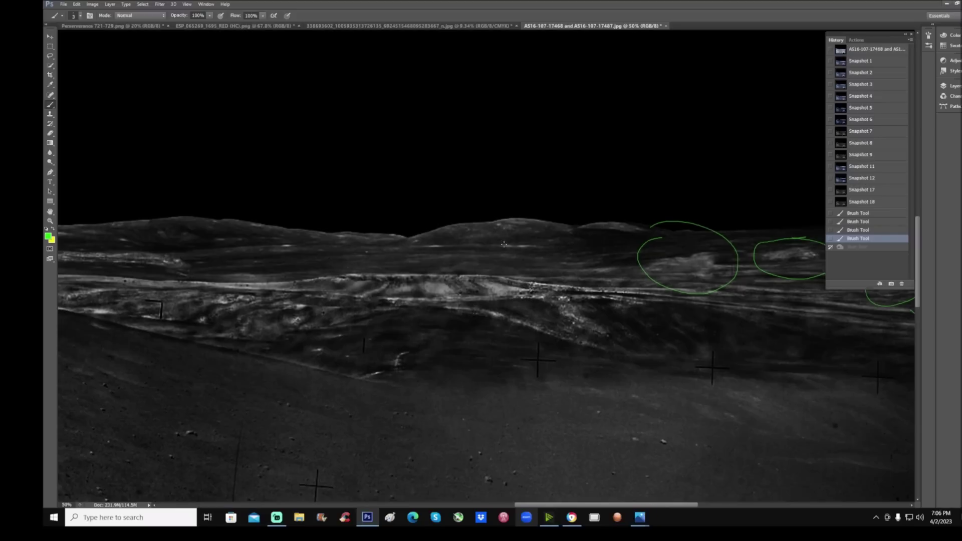
{"action": "mouse_move", "coordinate": [476, 425]}
{"action": "left_mouse_down"}
{"action": "mouse_move", "coordinate": [477, 306]}
{"action": "mouse_move", "coordinate": [463, 322]}
{"action": "mouse_move", "coordinate": [492, 317]}
{"action": "mouse_move", "coordinate": [503, 301]}
{"action": "mouse_move", "coordinate": [540, 298]}
{"action": "mouse_move", "coordinate": [556, 313]}
{"action": "mouse_move", "coordinate": [666, 317]}
{"action": "left_mouse_up"}
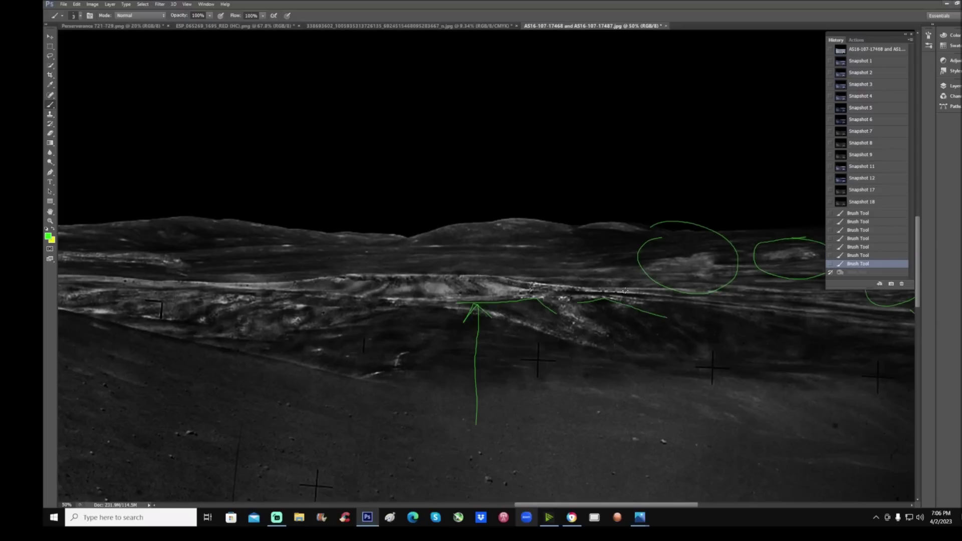
{"action": "left_click_drag", "start_coordinate": [615, 298], "coordinate": [857, 321]}
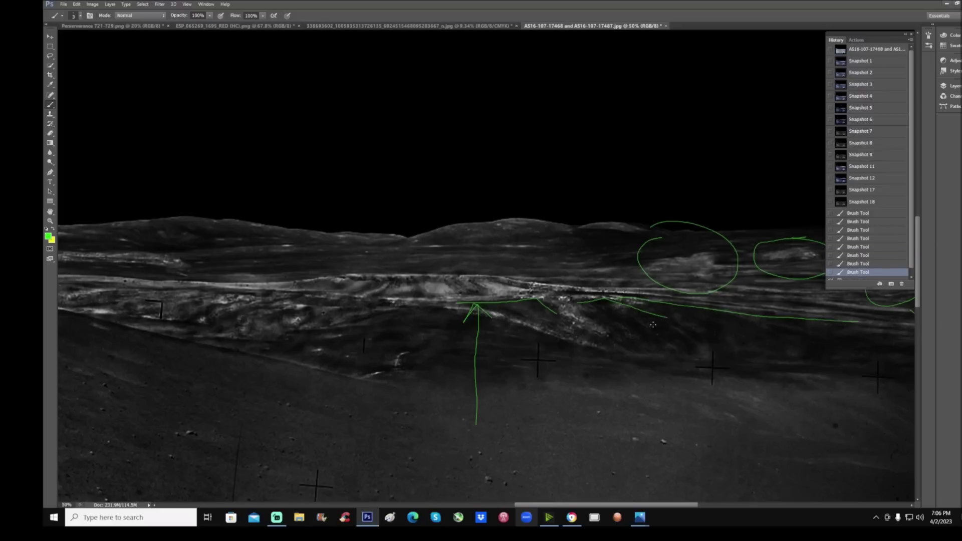
{"action": "left_click_drag", "start_coordinate": [635, 330], "coordinate": [669, 334]}
{"action": "key", "text": "ctrl+z"}
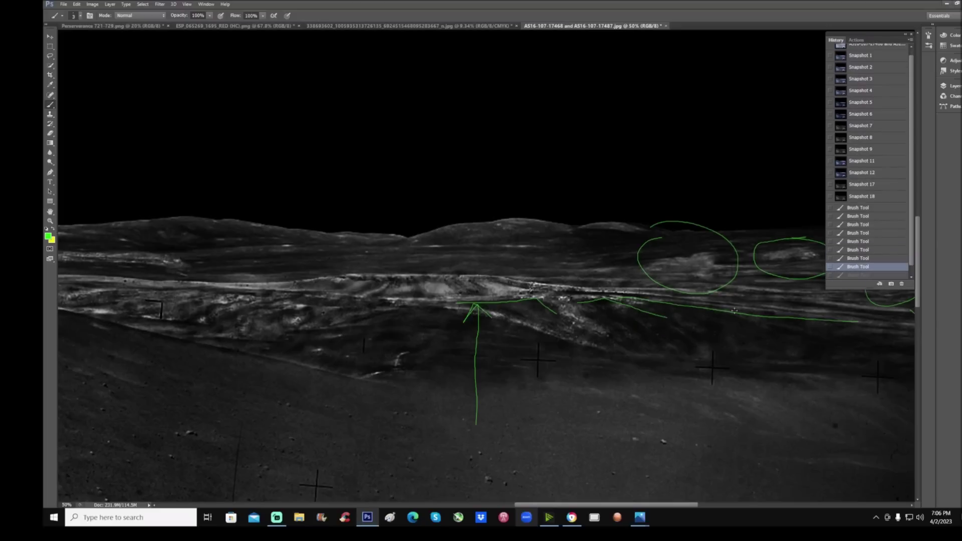
{"action": "mouse_move", "coordinate": [641, 301]}
{"action": "left_mouse_down"}
{"action": "mouse_move", "coordinate": [630, 328]}
{"action": "mouse_move", "coordinate": [708, 329]}
{"action": "mouse_move", "coordinate": [649, 300]}
{"action": "mouse_move", "coordinate": [872, 317]}
{"action": "left_mouse_up"}
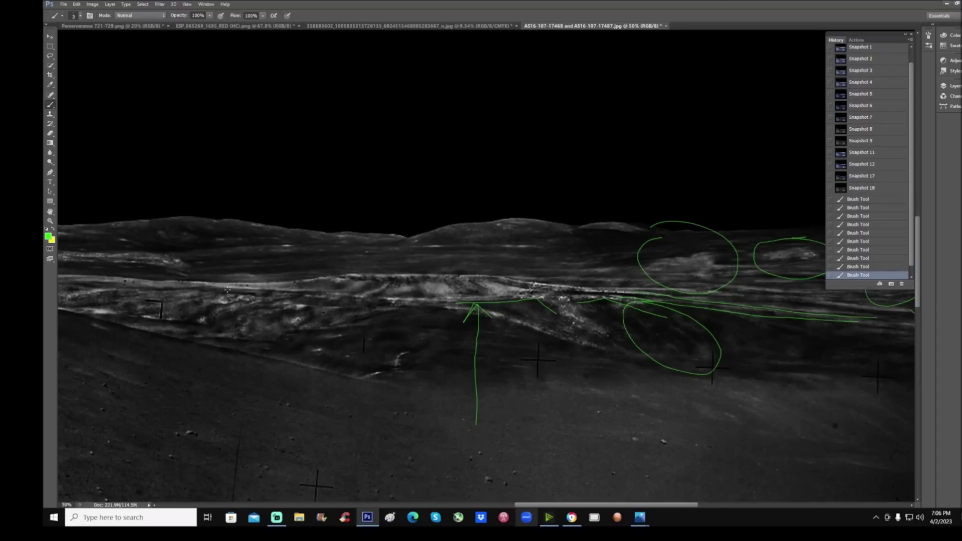
Extend the green ridge line left, circle the central ridge, and add a downward arrow at the hills.
{"action": "left_click_drag", "start_coordinate": [220, 290], "coordinate": [455, 303]}
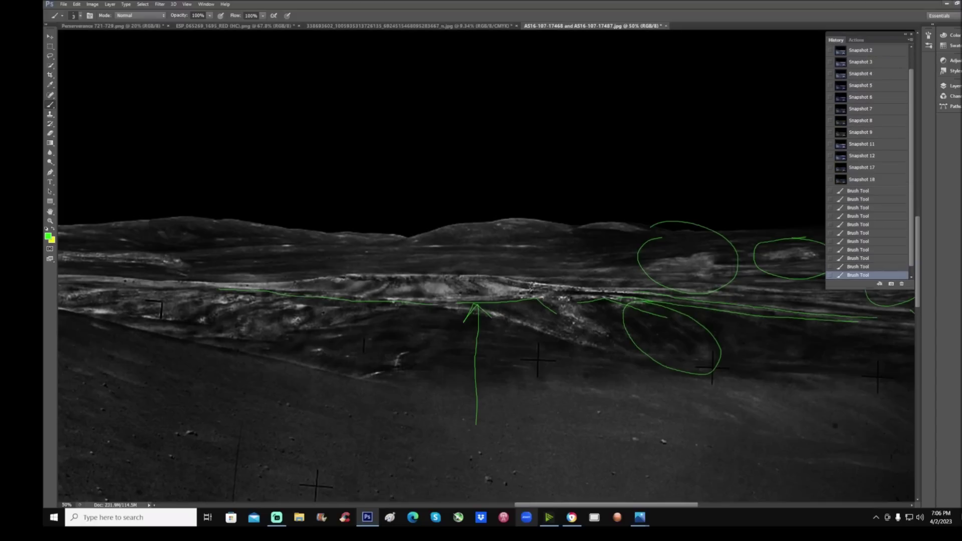
{"action": "left_click_drag", "start_coordinate": [327, 292], "coordinate": [457, 300]}
{"action": "mouse_move", "coordinate": [416, 268]}
{"action": "left_mouse_down"}
{"action": "mouse_move", "coordinate": [343, 261]}
{"action": "mouse_move", "coordinate": [395, 311]}
{"action": "mouse_move", "coordinate": [550, 264]}
{"action": "mouse_move", "coordinate": [365, 262]}
{"action": "left_mouse_up"}
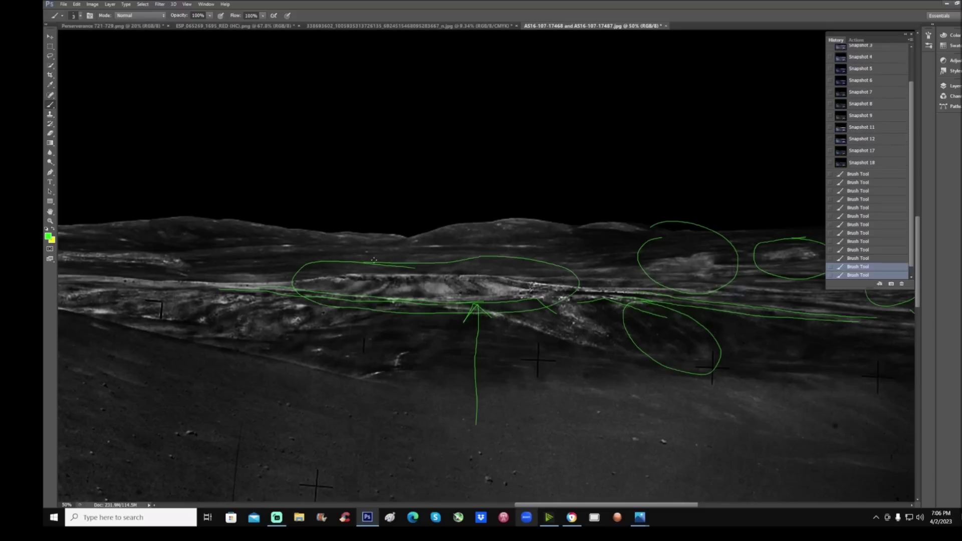
{"action": "mouse_move", "coordinate": [403, 92]}
{"action": "left_mouse_down"}
{"action": "mouse_move", "coordinate": [411, 218]}
{"action": "mouse_move", "coordinate": [424, 194]}
{"action": "left_mouse_up"}
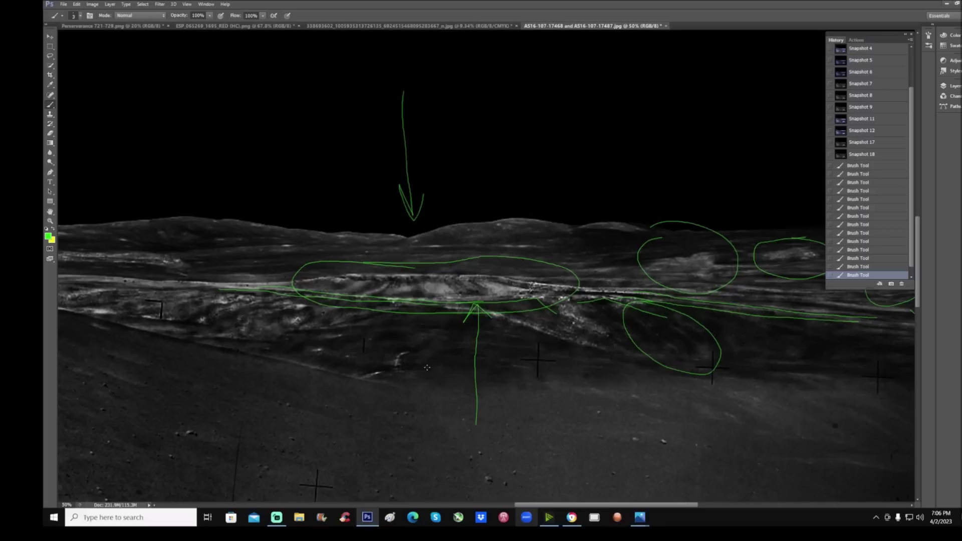
Draw one more green loop, then step back in History to remove all strokes.
{"action": "scroll", "coordinate": [529, 512], "scroll_direction": "left", "scroll_amount": 5}
{"action": "scroll", "coordinate": [528, 512], "scroll_direction": "left", "scroll_amount": 1}
{"action": "mouse_move", "coordinate": [522, 510]}
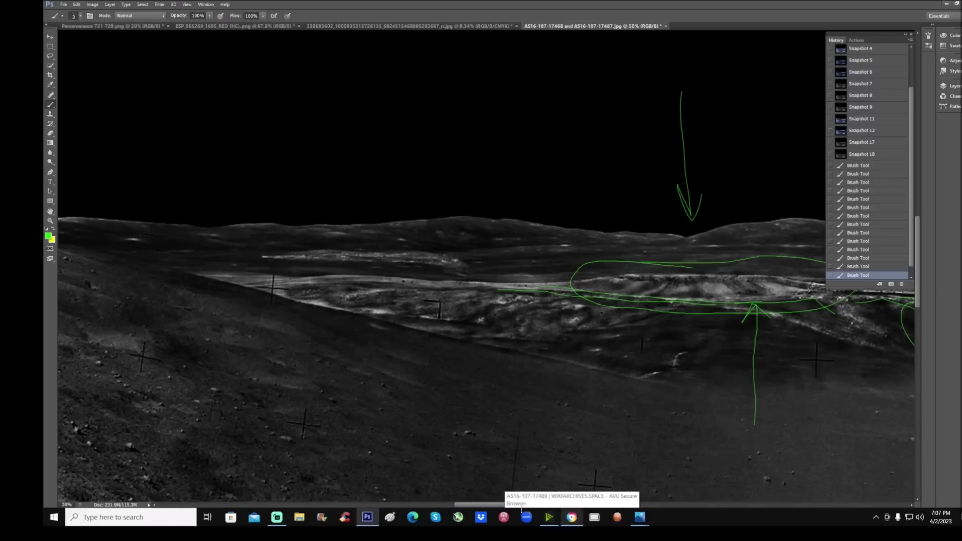
{"action": "mouse_move", "coordinate": [375, 260]}
{"action": "left_mouse_down"}
{"action": "mouse_move", "coordinate": [261, 257]}
{"action": "mouse_move", "coordinate": [356, 340]}
{"action": "mouse_move", "coordinate": [613, 296]}
{"action": "mouse_move", "coordinate": [391, 259]}
{"action": "mouse_move", "coordinate": [309, 235]}
{"action": "mouse_move", "coordinate": [312, 271]}
{"action": "mouse_move", "coordinate": [478, 269]}
{"action": "mouse_move", "coordinate": [341, 231]}
{"action": "left_mouse_up"}
{"action": "left_click", "coordinate": [882, 267]}
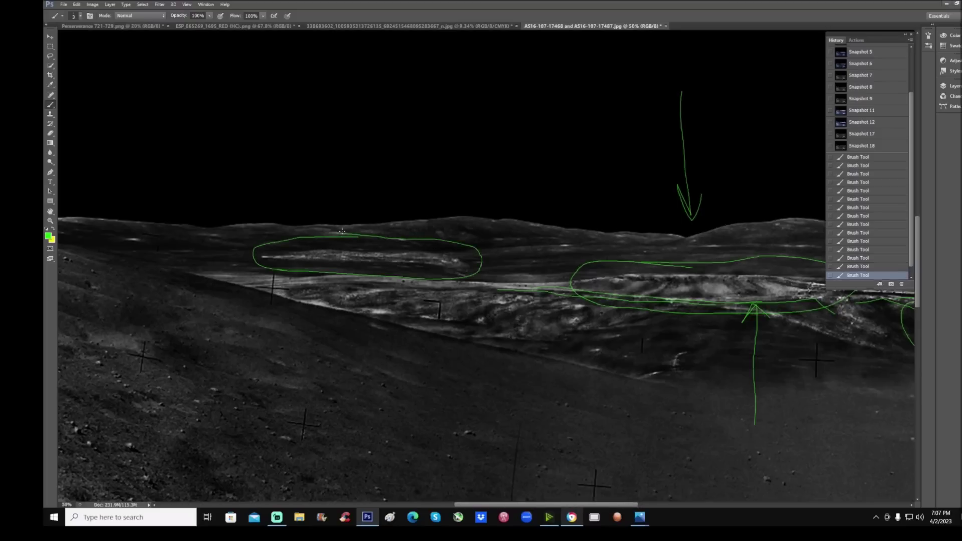
{"action": "left_click", "coordinate": [865, 266]}
{"action": "left_click", "coordinate": [868, 149]}
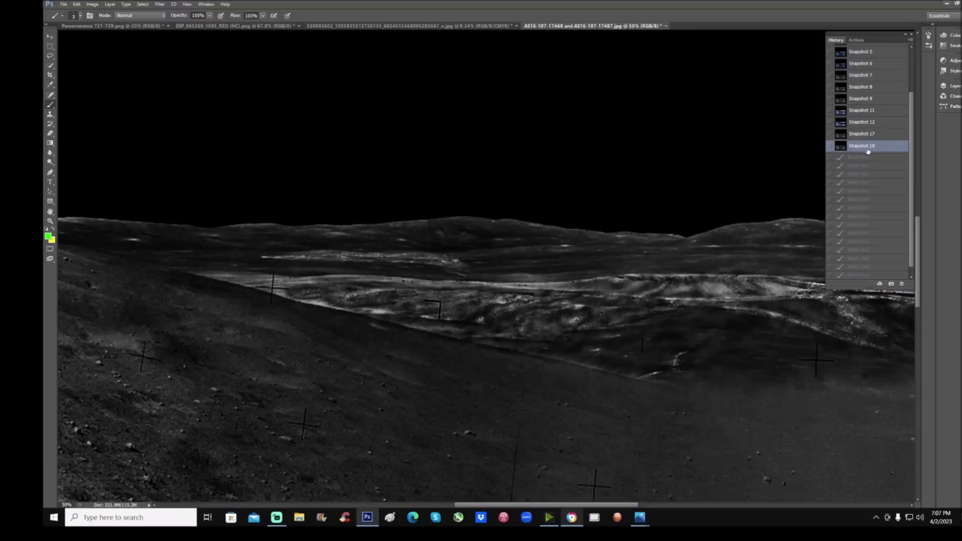
{"action": "left_click", "coordinate": [50, 221]}
{"action": "scroll", "coordinate": [581, 280], "scroll_direction": "down", "scroll_amount": 4}
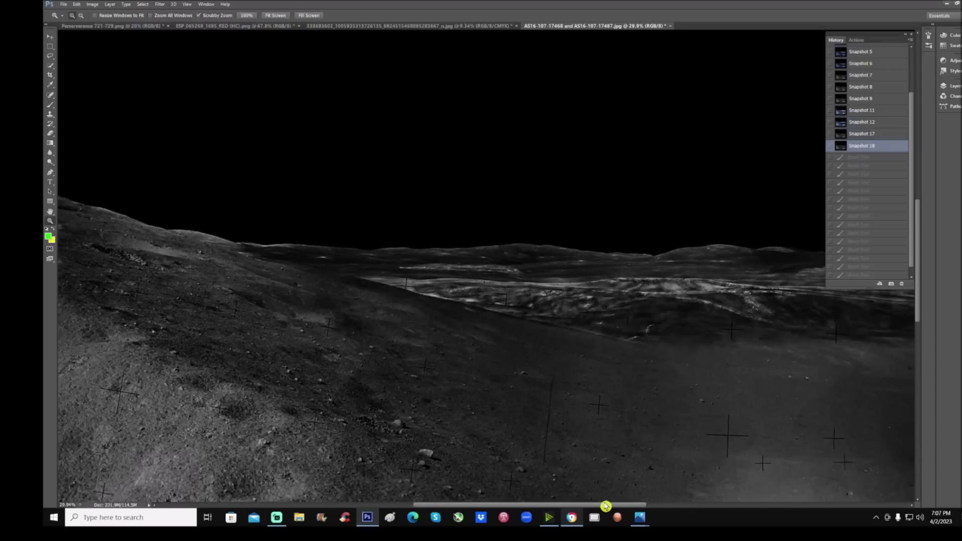
{"action": "left_click_drag", "start_coordinate": [607, 504], "coordinate": [681, 345]}
{"action": "scroll", "coordinate": [681, 346], "scroll_direction": "down", "scroll_amount": 3}
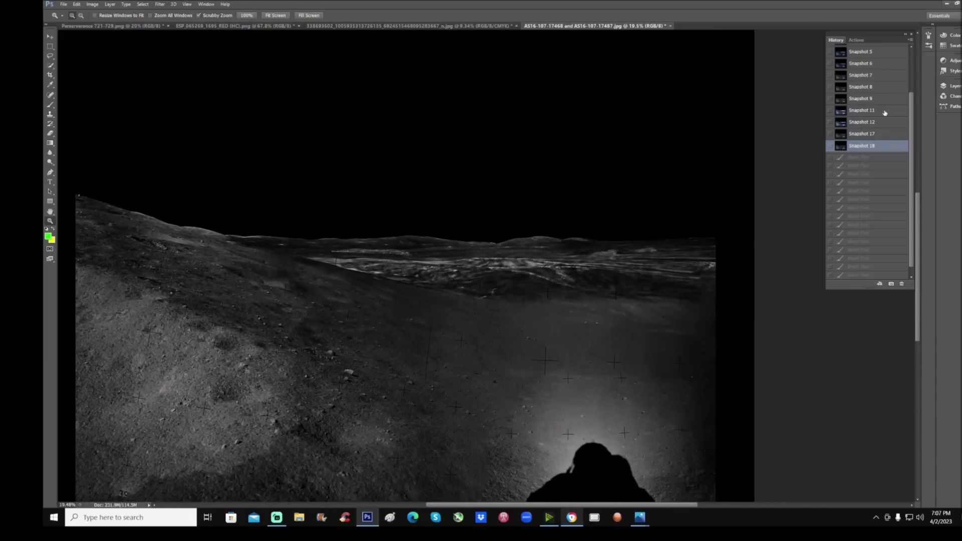
{"action": "left_click", "coordinate": [887, 110]}
{"action": "scroll", "coordinate": [887, 112], "scroll_direction": "up", "scroll_amount": 3}
{"action": "left_click", "coordinate": [861, 49]}
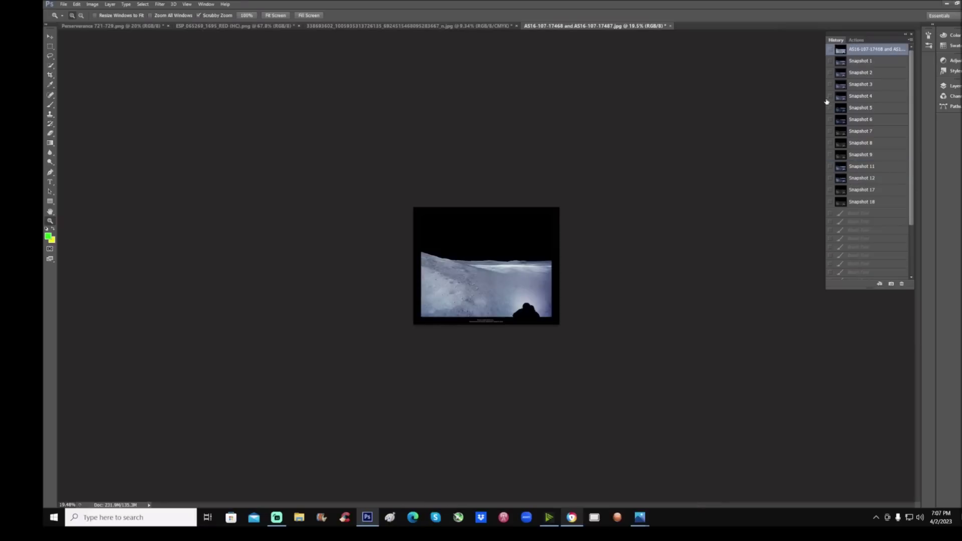
{"action": "left_click_drag", "start_coordinate": [522, 208], "coordinate": [626, 244]}
{"action": "scroll", "coordinate": [746, 295], "scroll_direction": "down", "scroll_amount": 1}
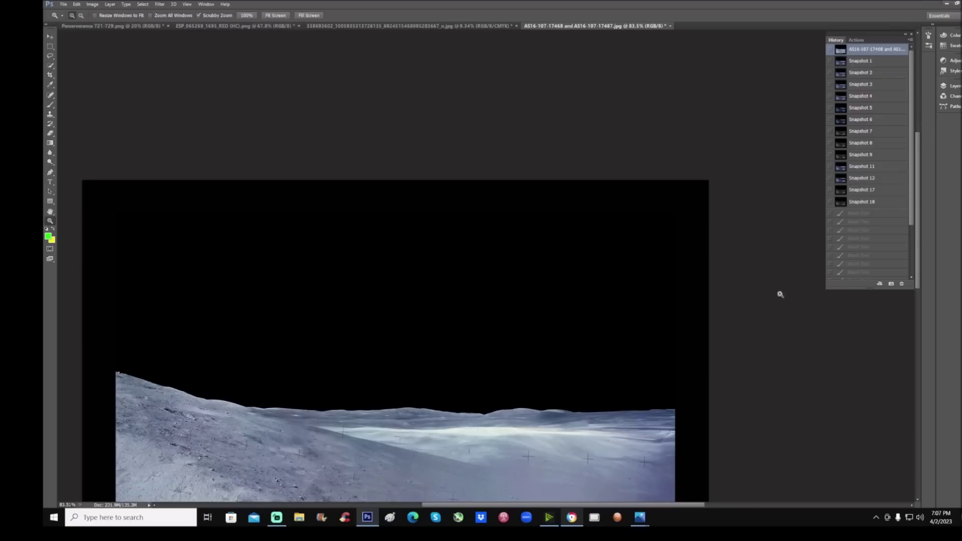
{"action": "left_click_drag", "start_coordinate": [919, 268], "coordinate": [916, 326]}
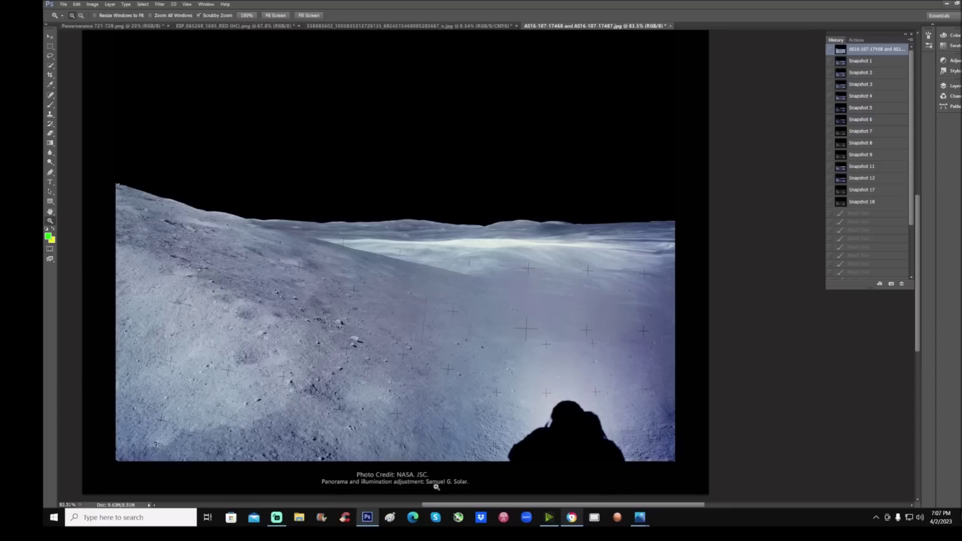
{"action": "left_click_drag", "start_coordinate": [587, 251], "coordinate": [598, 215]}
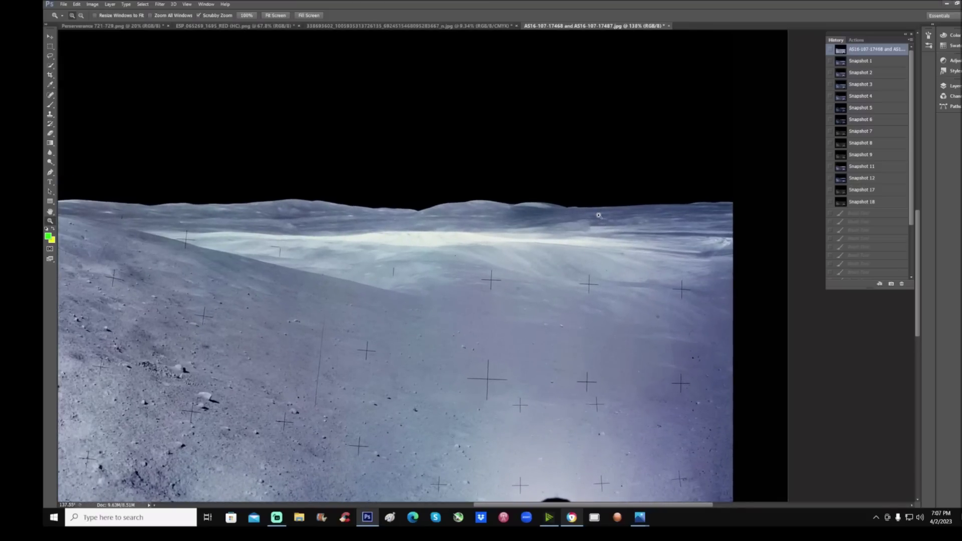
Reframe the grayscale panorama around the bright ridge band, then load the blue-cyan Snapshot 12 from History.
{"action": "left_click", "coordinate": [868, 205]}
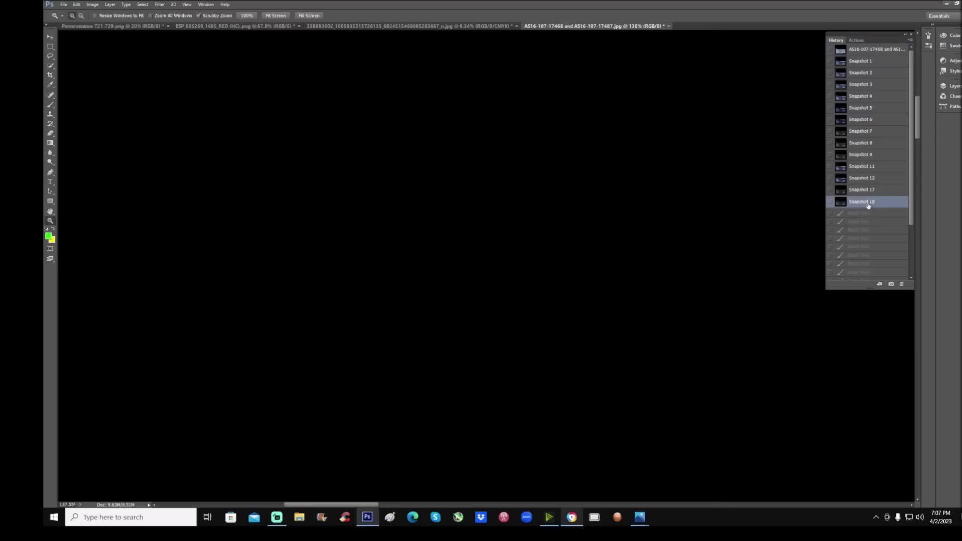
{"action": "left_click_drag", "start_coordinate": [897, 346], "coordinate": [814, 344]}
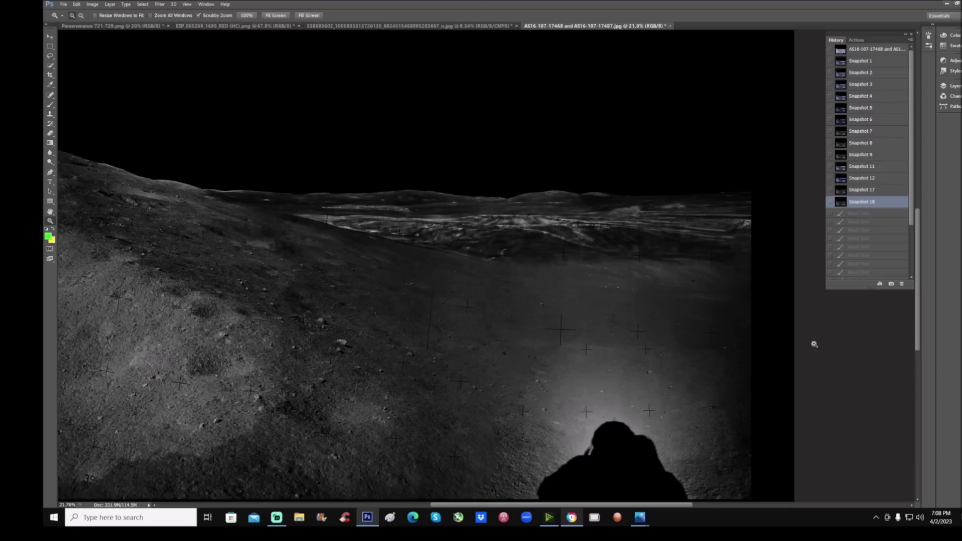
{"action": "left_click_drag", "start_coordinate": [537, 224], "coordinate": [558, 182]}
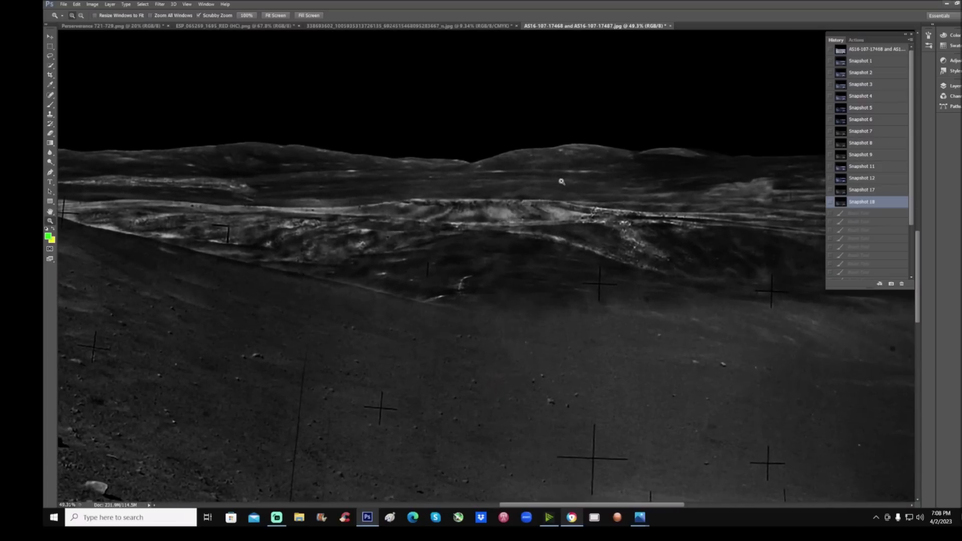
{"action": "left_click", "coordinate": [577, 287], "text": "alt"}
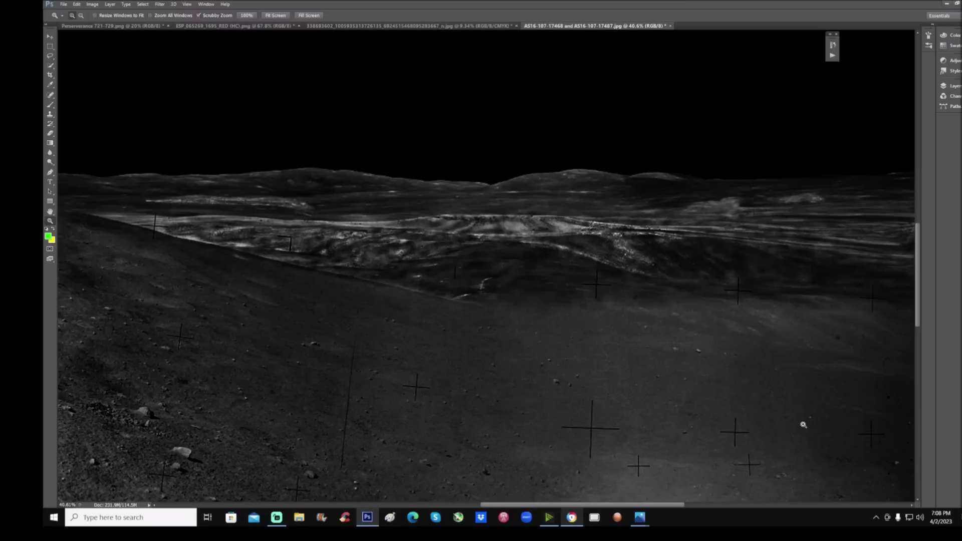
{"action": "left_click_drag", "start_coordinate": [678, 508], "coordinate": [689, 510]}
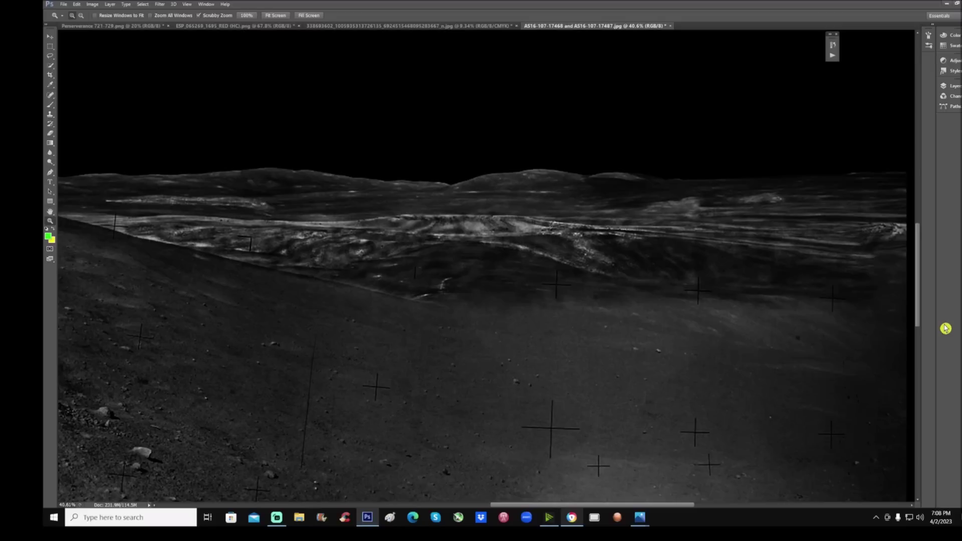
{"action": "left_click", "coordinate": [832, 44]}
{"action": "left_click", "coordinate": [884, 179]}
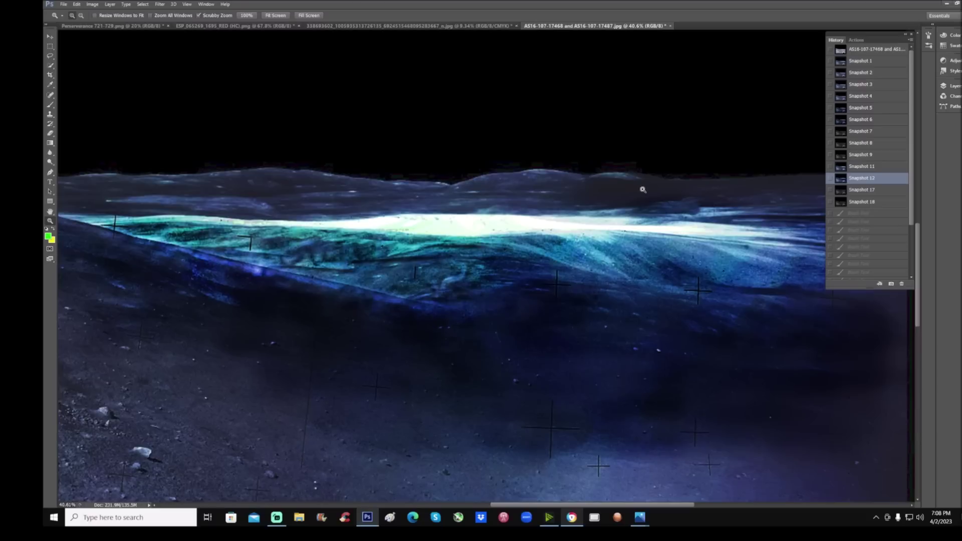
Brush a test green circle on the far right horizon, then revert to grayscale Snapshot 18.
{"action": "left_click", "coordinate": [50, 105]}
{"action": "mouse_move", "coordinate": [698, 188]}
{"action": "left_mouse_down"}
{"action": "mouse_move", "coordinate": [607, 209]}
{"action": "mouse_move", "coordinate": [640, 187]}
{"action": "left_mouse_up"}
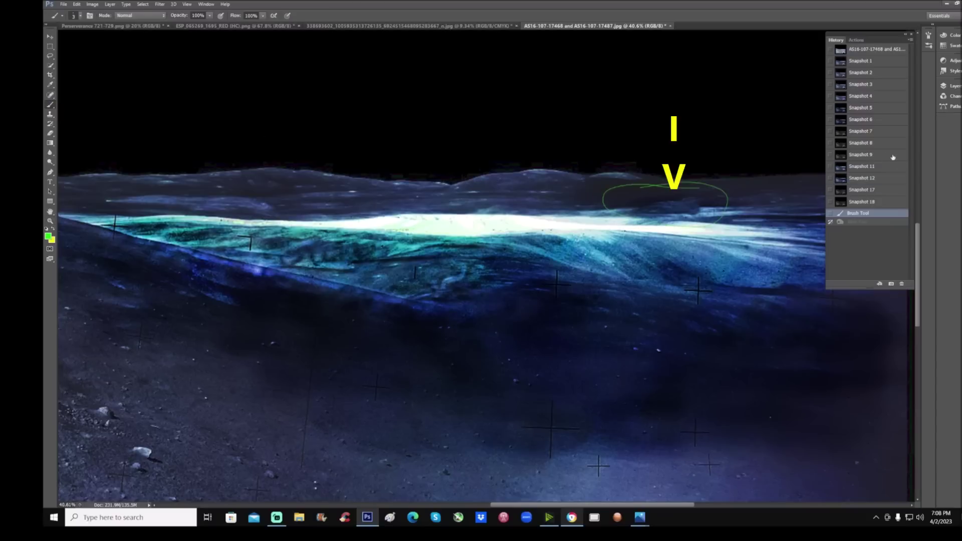
{"action": "left_click", "coordinate": [879, 202]}
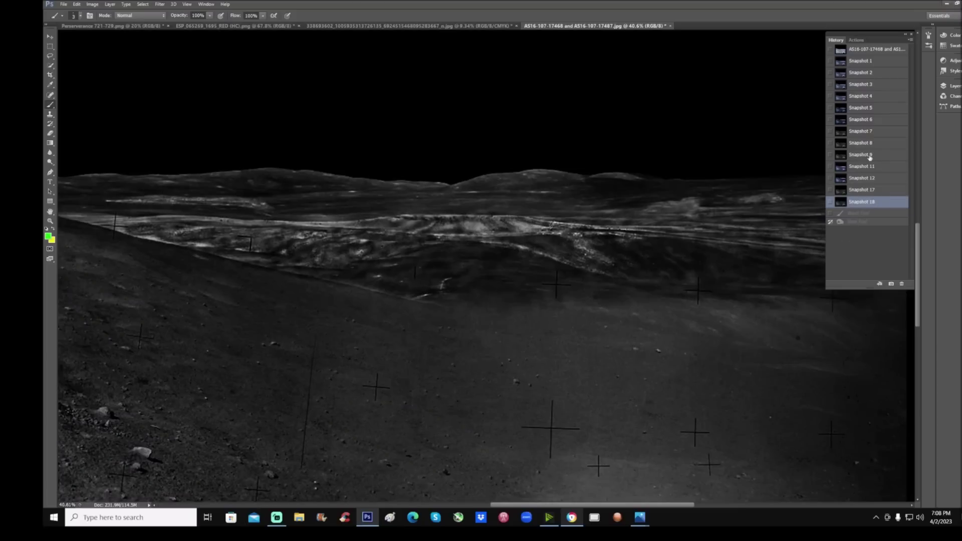
{"action": "left_click", "coordinate": [869, 157]}
{"action": "left_click", "coordinate": [885, 203]}
Collapse the History panel and zoom in slightly on the panorama with the Zoom tool.
{"action": "left_click_drag", "start_coordinate": [597, 505], "coordinate": [616, 505]}
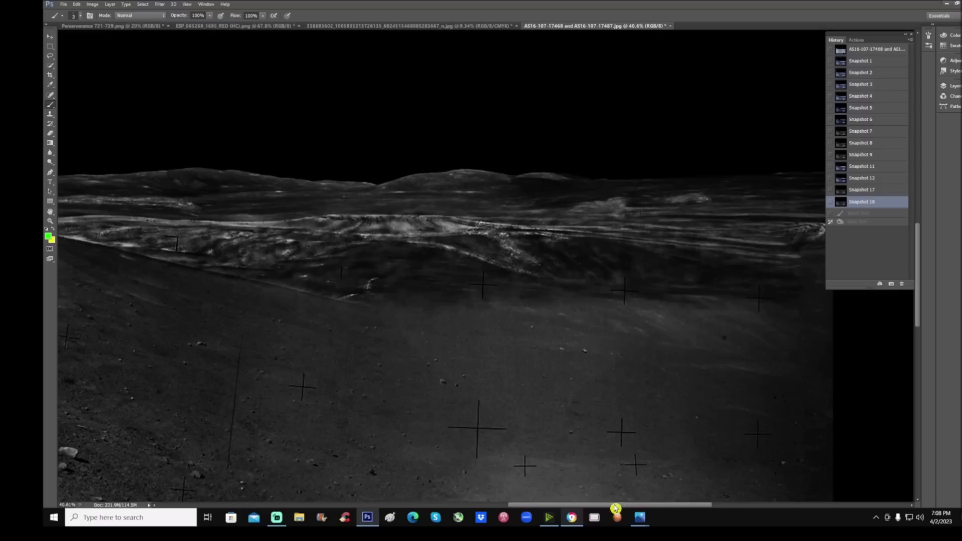
{"action": "left_click", "coordinate": [908, 35]}
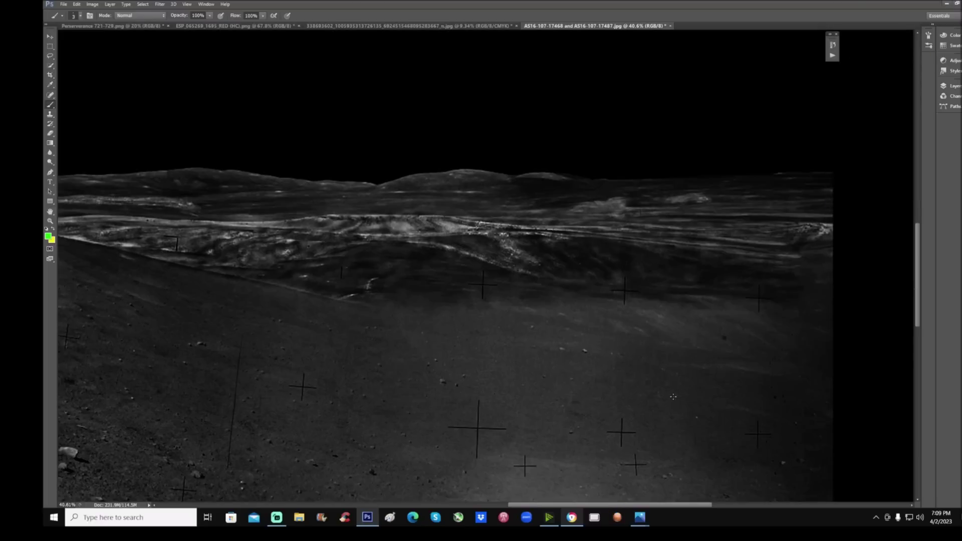
{"action": "left_click_drag", "start_coordinate": [674, 505], "coordinate": [653, 505]}
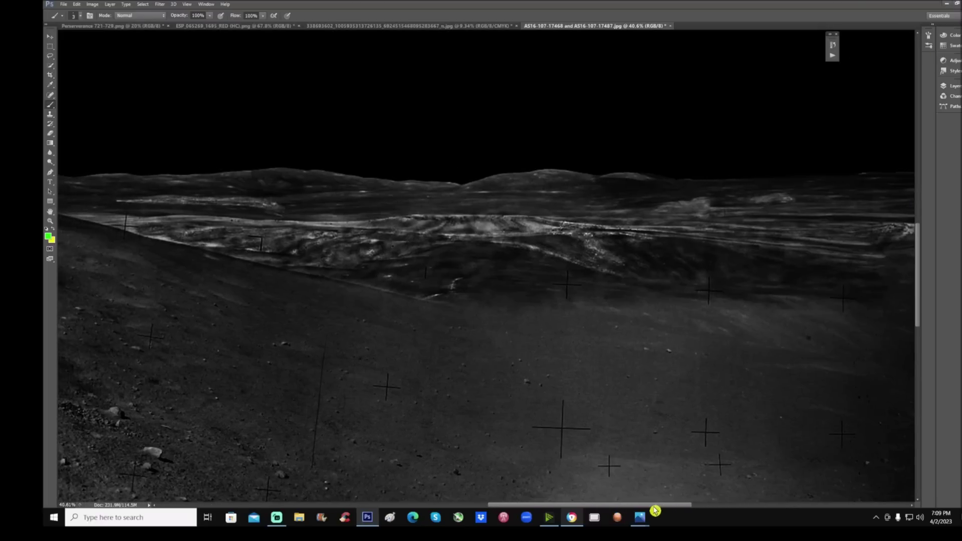
{"action": "scroll", "coordinate": [618, 440], "scroll_direction": "up", "scroll_amount": 1}
{"action": "left_click", "coordinate": [50, 220]}
{"action": "left_click", "coordinate": [662, 396]}
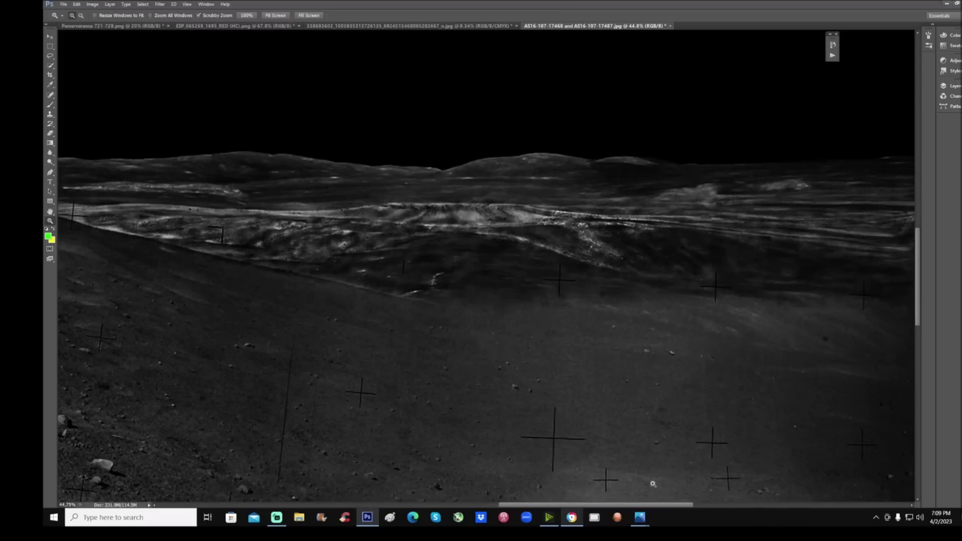
{"action": "left_click_drag", "start_coordinate": [636, 504], "coordinate": [641, 507]}
{"action": "scroll", "coordinate": [653, 449], "scroll_direction": "up", "scroll_amount": 3}
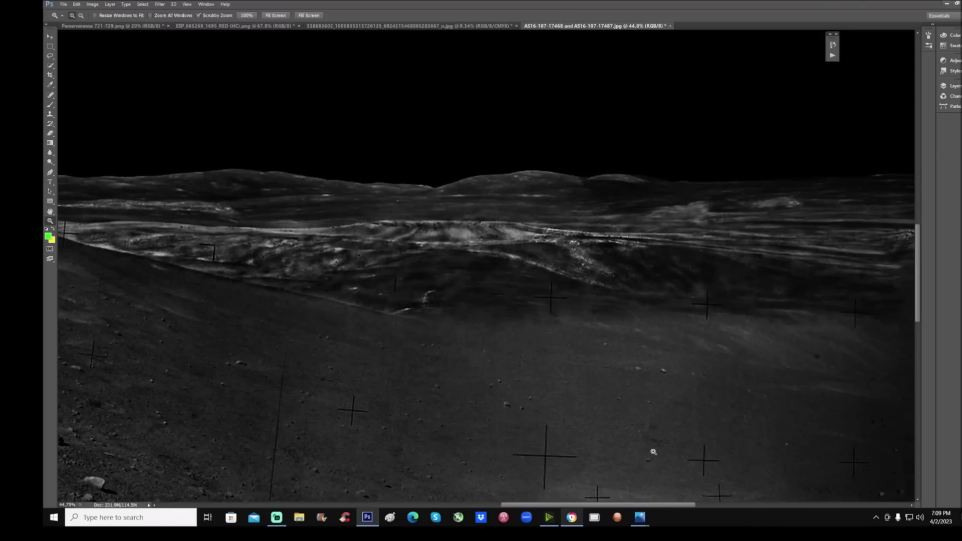
{"action": "left_click", "coordinate": [957, 275]}
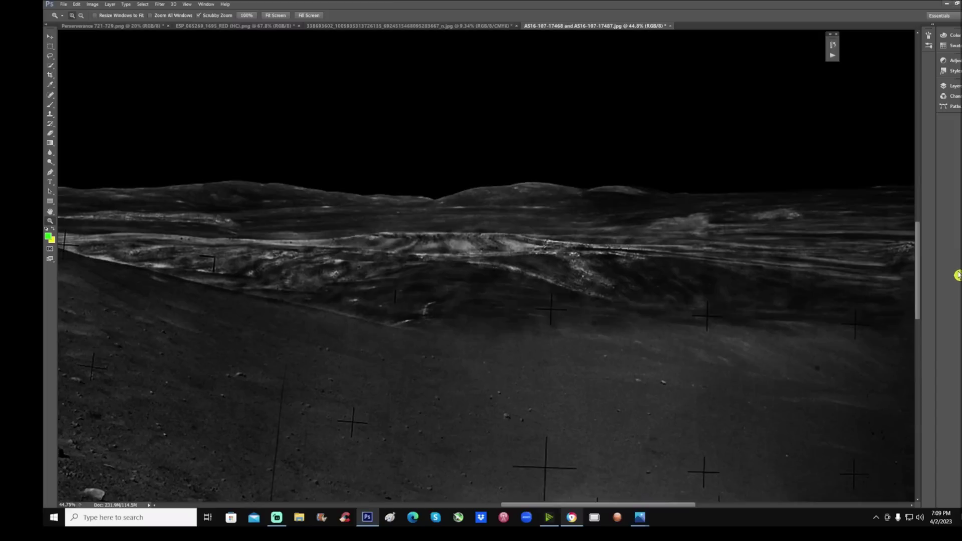